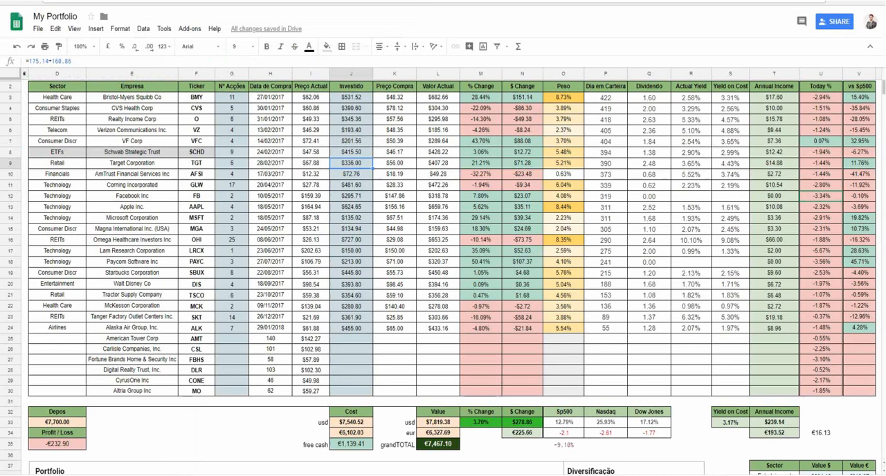
- Examine the formulas behind the Investido, Today %, vs Sp500, Dia em Carteira and Yield on Cost columns and the Sp500 summary return
{"action": "left_click", "coordinate": [345, 220]}
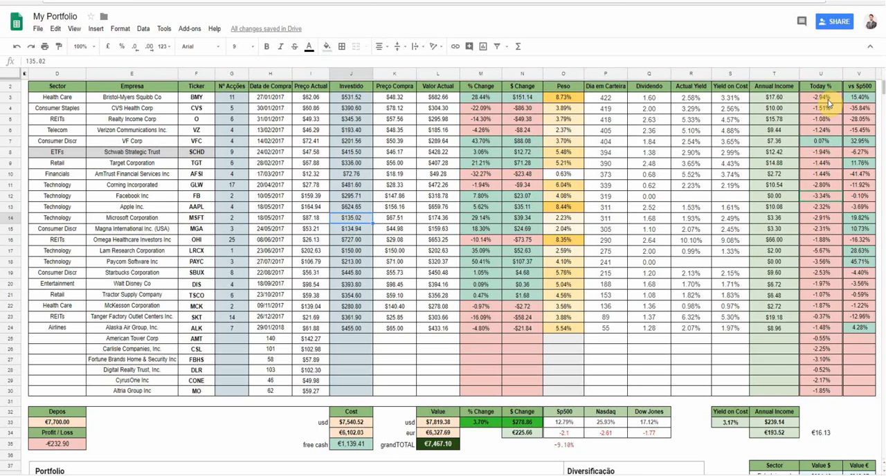
{"action": "left_click", "coordinate": [828, 100]}
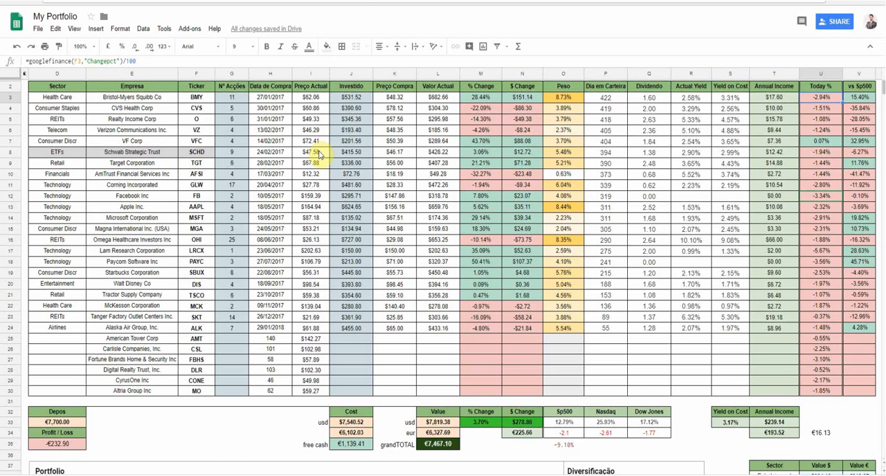
{"action": "left_click", "coordinate": [858, 97]}
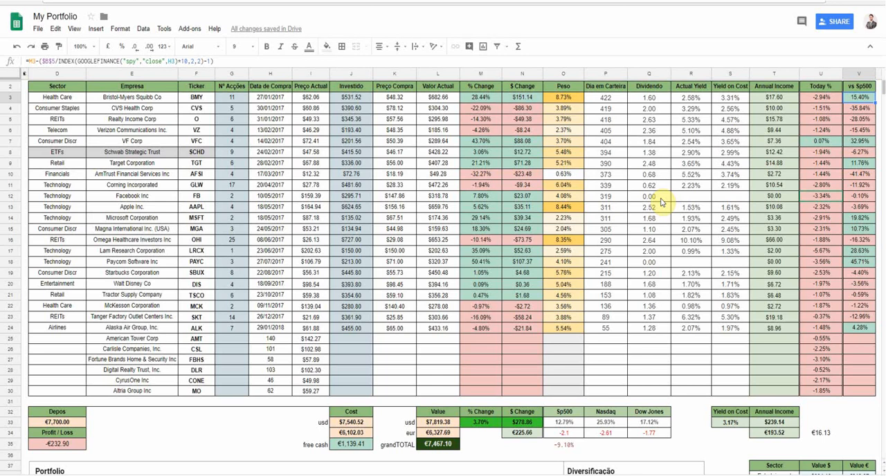
{"action": "left_click", "coordinate": [590, 219]}
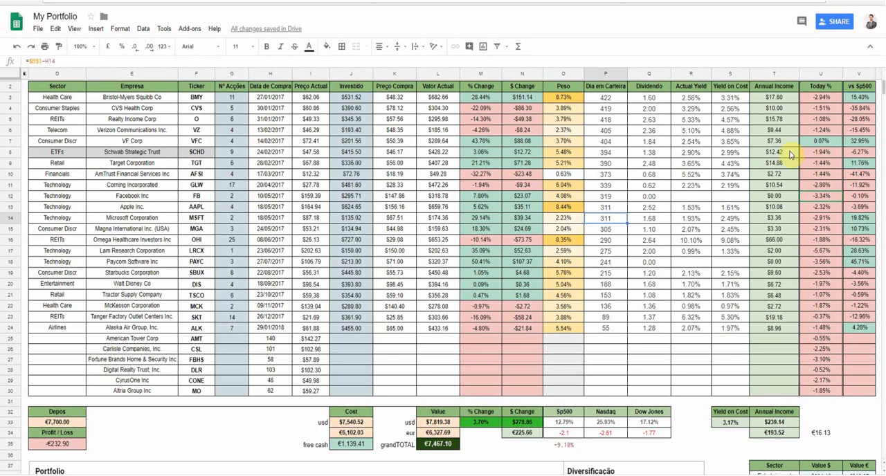
{"action": "left_click", "coordinate": [718, 189]}
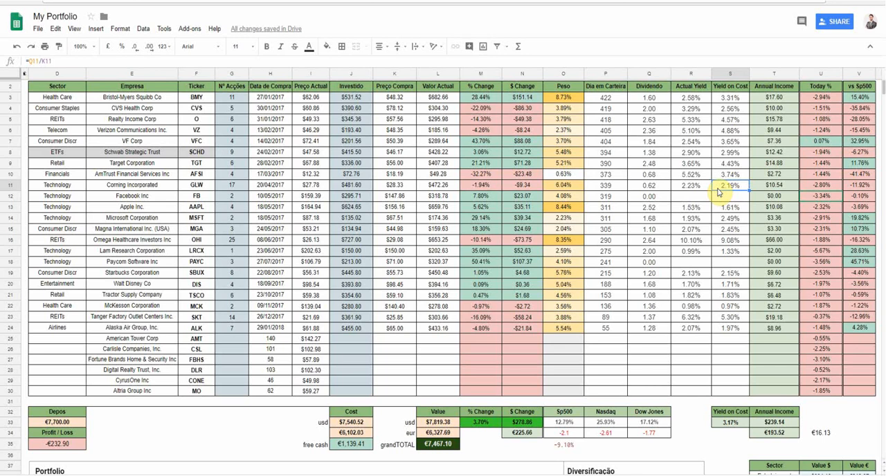
{"action": "left_click", "coordinate": [557, 423]}
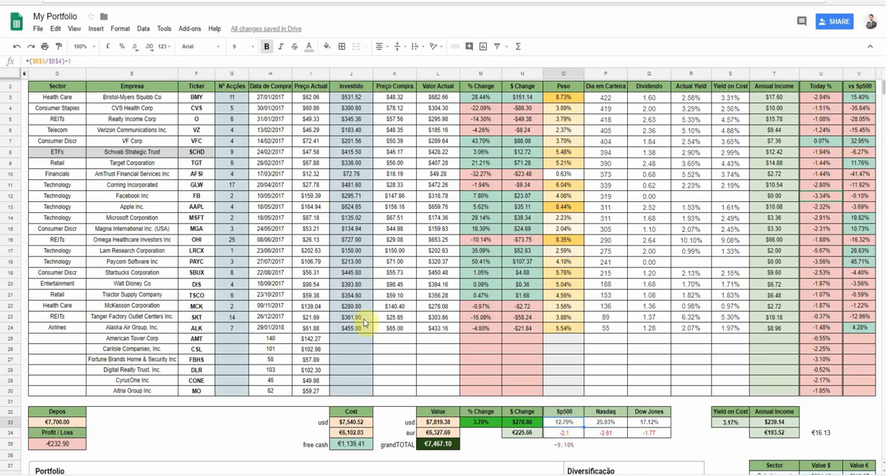
- Unhide the hidden columns A and B before the portfolio table
{"action": "left_click", "coordinate": [134, 425]}
{"action": "left_click_drag", "start_coordinate": [42, 75], "coordinate": [22, 74]}
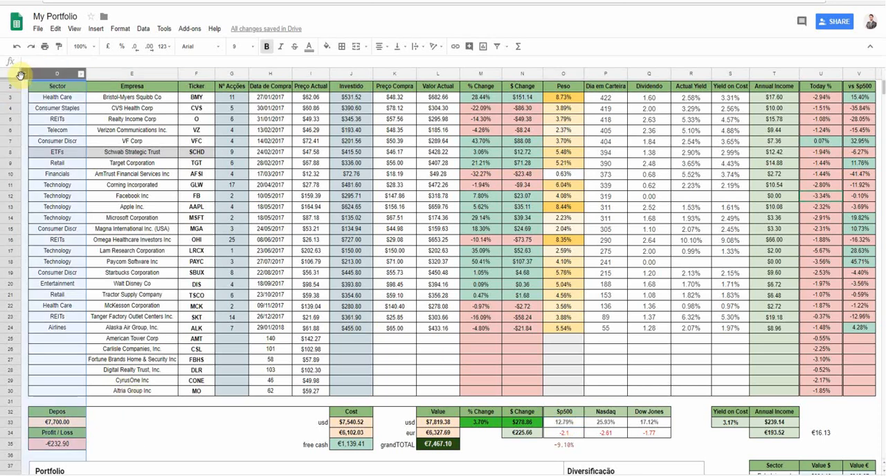
{"action": "right_click", "coordinate": [36, 76]}
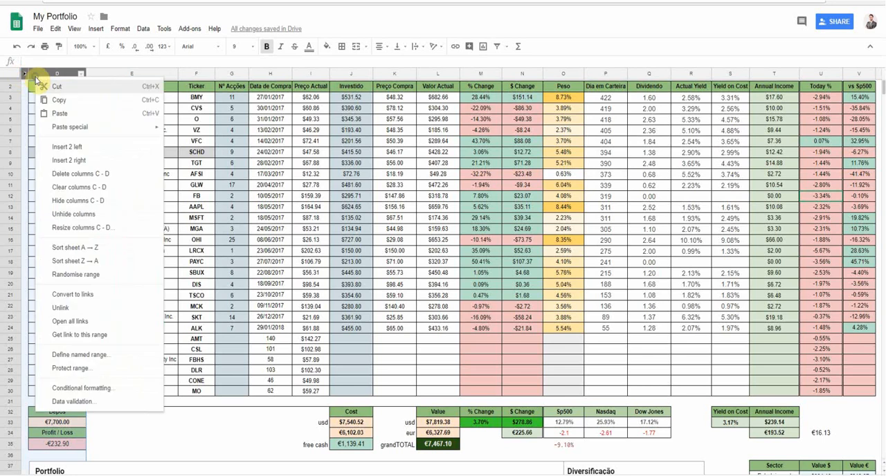
{"action": "left_click", "coordinate": [104, 214]}
- Inspect the reference cells in columns A and B: the S&P 500 starting value, today's date and the current Dow price formula
{"action": "left_click", "coordinate": [61, 117]}
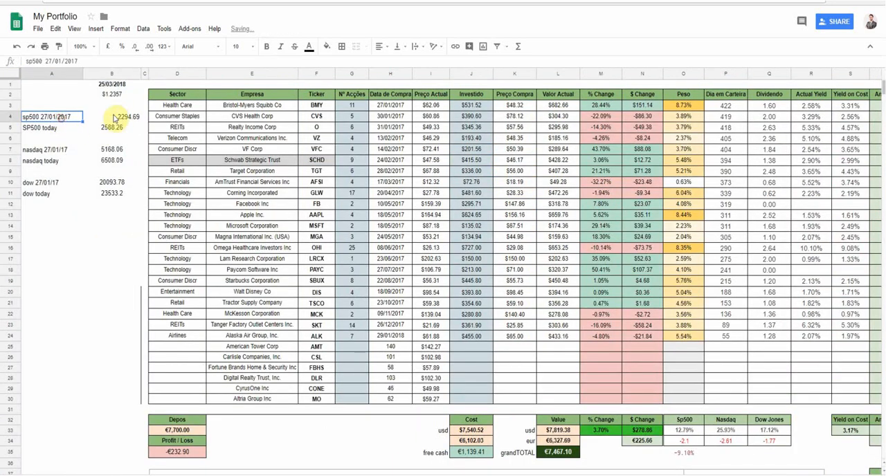
{"action": "left_click", "coordinate": [114, 118]}
{"action": "left_click_drag", "start_coordinate": [112, 74], "coordinate": [58, 74]}
{"action": "left_click", "coordinate": [379, 52]}
{"action": "left_click", "coordinate": [393, 60]}
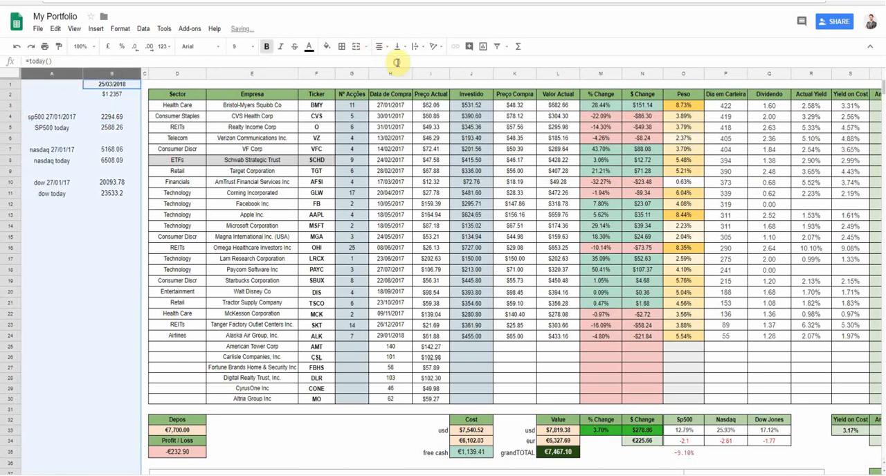
{"action": "left_click", "coordinate": [118, 198]}
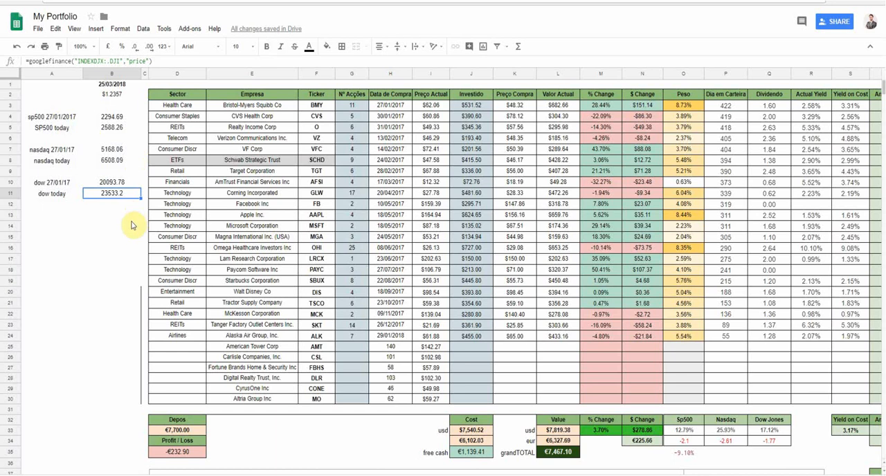
- Compare the summary's Sp500 return and portfolio % Change formulas, checking the sp500 27/01/2017 reference label
{"action": "scroll", "coordinate": [132, 225], "scroll_direction": "right", "scroll_amount": 2}
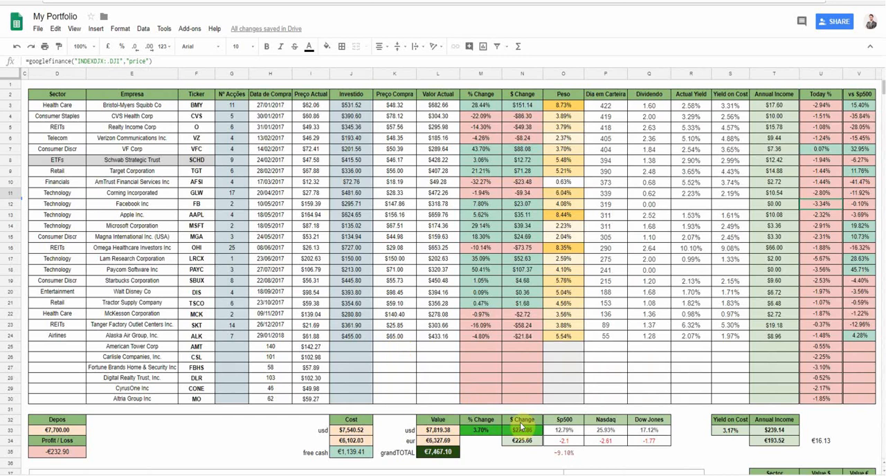
{"action": "left_click", "coordinate": [575, 440]}
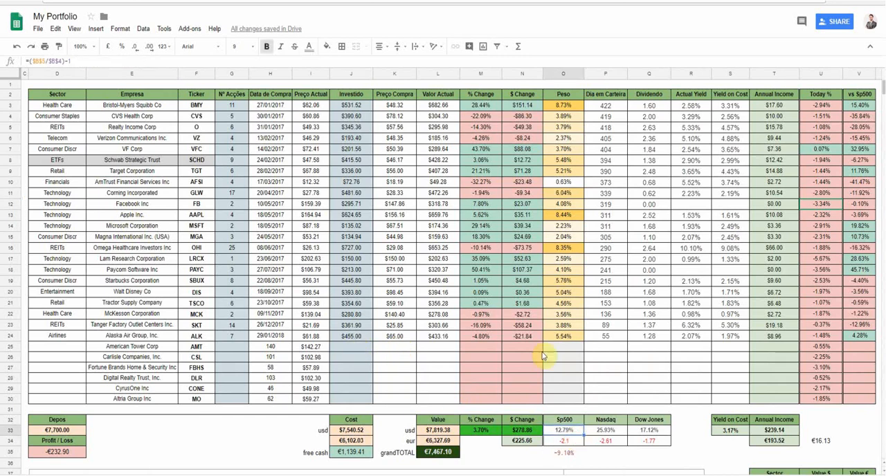
{"action": "left_click", "coordinate": [487, 436]}
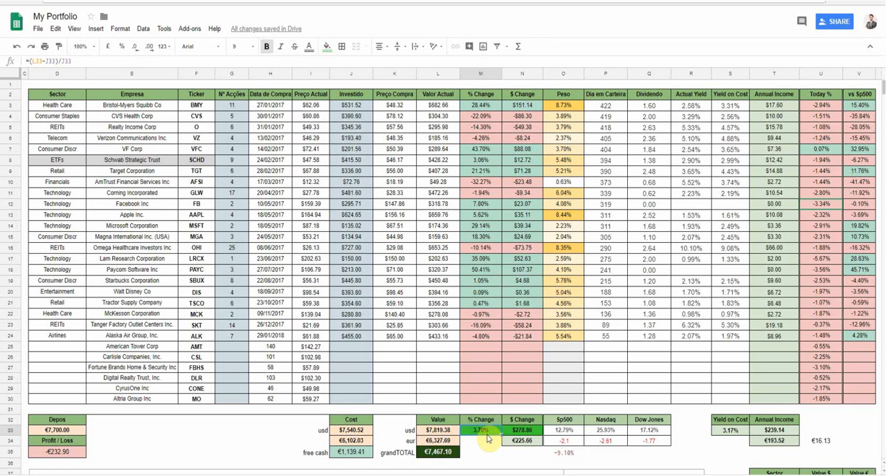
{"action": "scroll", "coordinate": [488, 437], "scroll_direction": "left", "scroll_amount": 5}
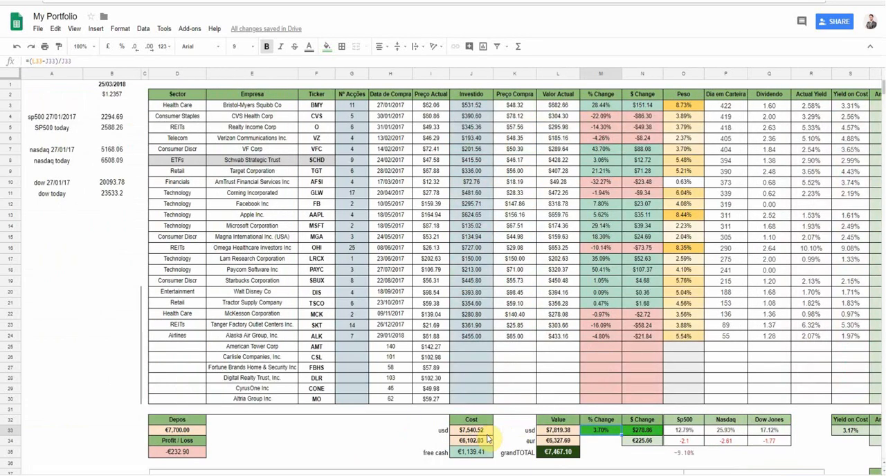
{"action": "left_click", "coordinate": [53, 119]}
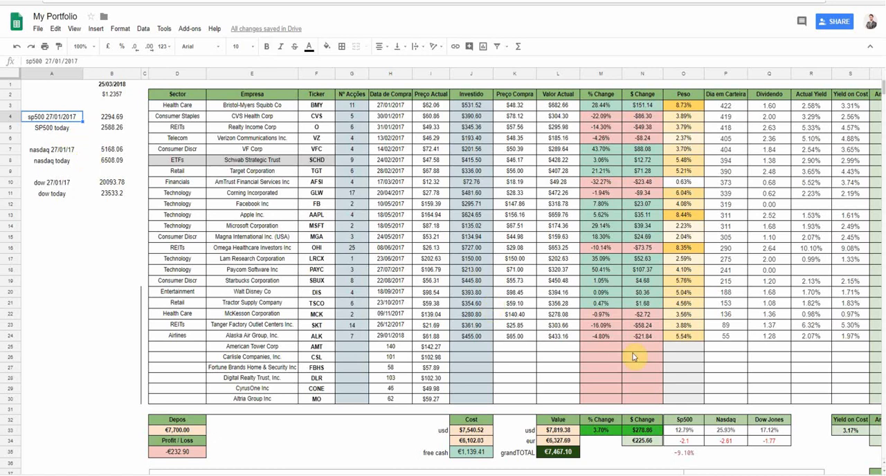
{"action": "scroll", "coordinate": [632, 358], "scroll_direction": "right", "scroll_amount": 3}
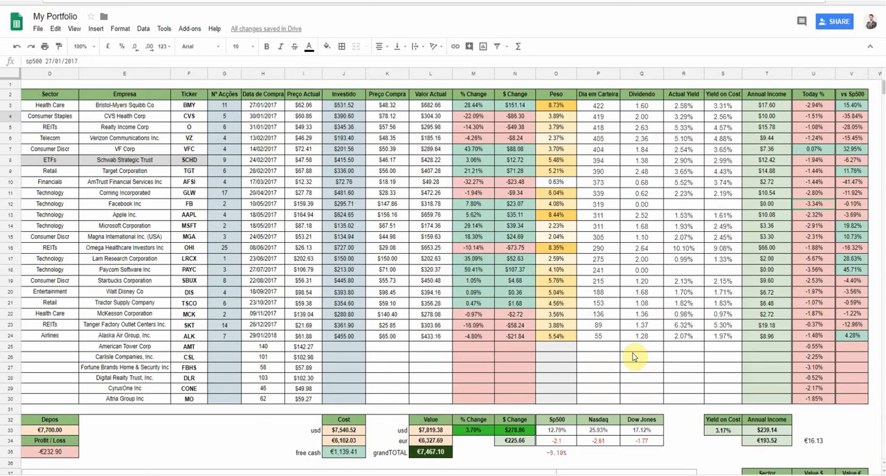
{"action": "left_click", "coordinate": [552, 431]}
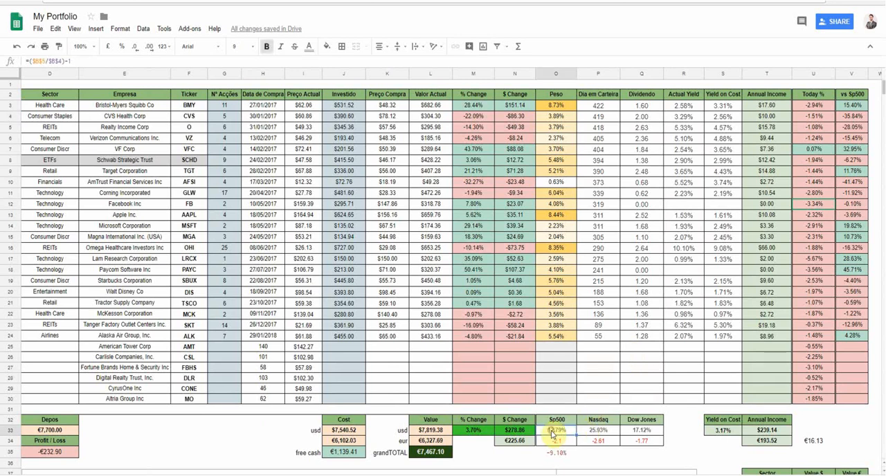
- Inspect the vs Sp500 formulas for Facebook and VF Corp and the SP500 today price formula
{"action": "right_click", "coordinate": [694, 327]}
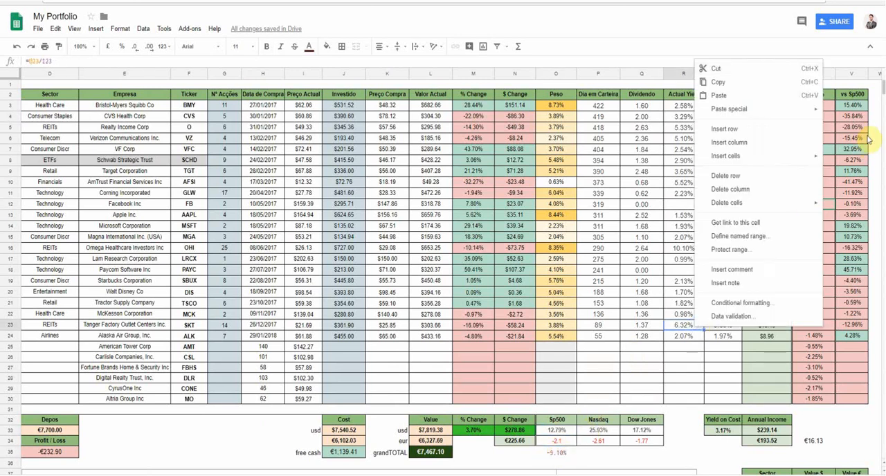
{"action": "left_click", "coordinate": [866, 139]}
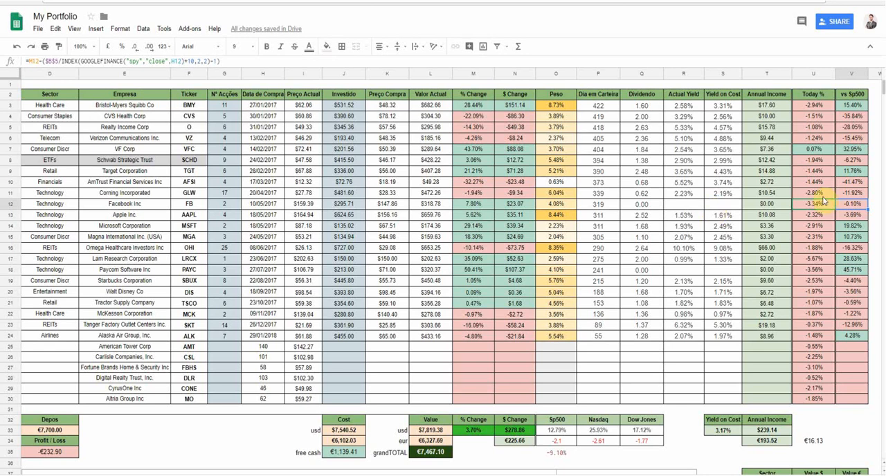
{"action": "left_click", "coordinate": [859, 148]}
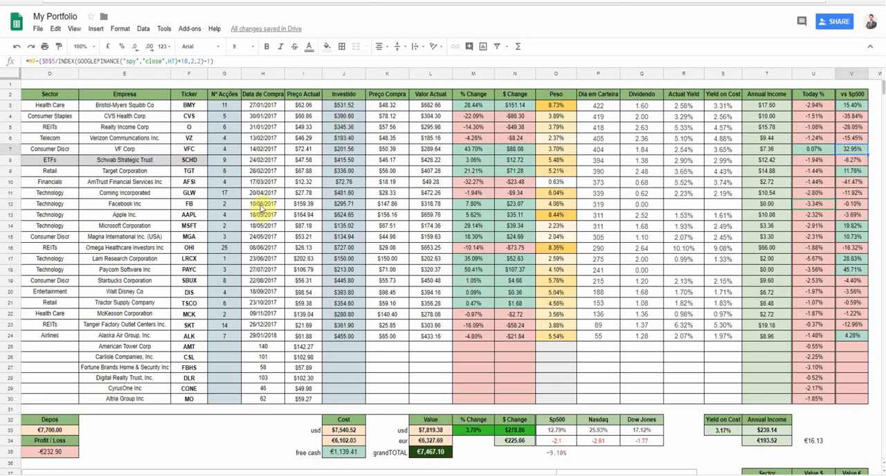
{"action": "scroll", "coordinate": [256, 205], "scroll_direction": "left", "scroll_amount": 5}
{"action": "left_click", "coordinate": [111, 129]}
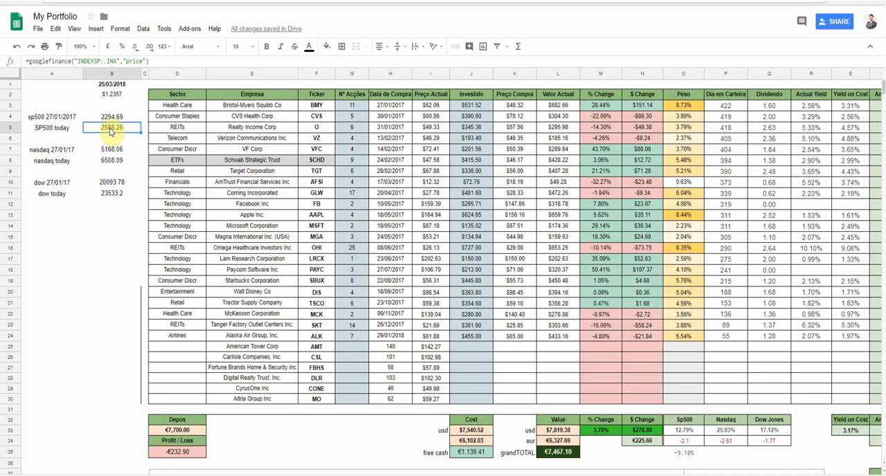
{"action": "left_click", "coordinate": [112, 130]}
- Copy the full vs Sp500 formula of the Bristol-Myers Squibb row from V3 into W3
{"action": "scroll", "coordinate": [318, 196], "scroll_direction": "right", "scroll_amount": 5}
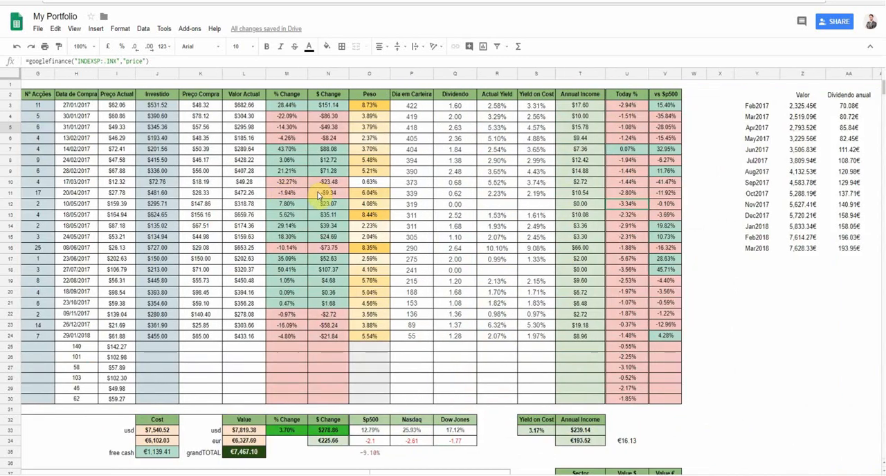
{"action": "left_click", "coordinate": [665, 105]}
{"action": "left_click_drag", "start_coordinate": [232, 59], "coordinate": [9, 71]}
{"action": "key", "text": "Escape"}
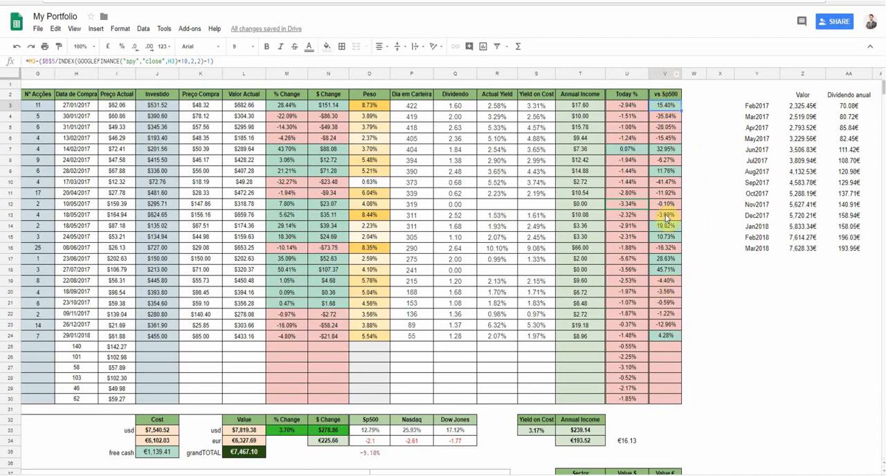
{"action": "left_click_drag", "start_coordinate": [235, 61], "coordinate": [5, 58]}
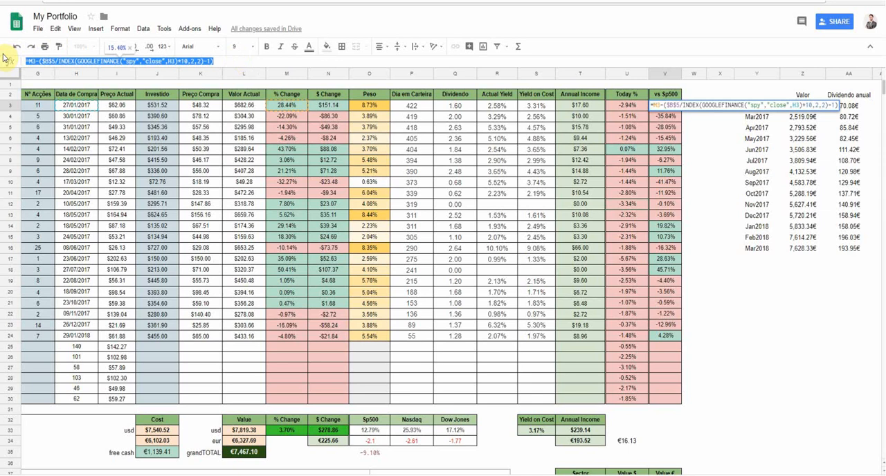
{"action": "left_click", "coordinate": [3, 58]}
{"action": "key", "text": "Tab"}
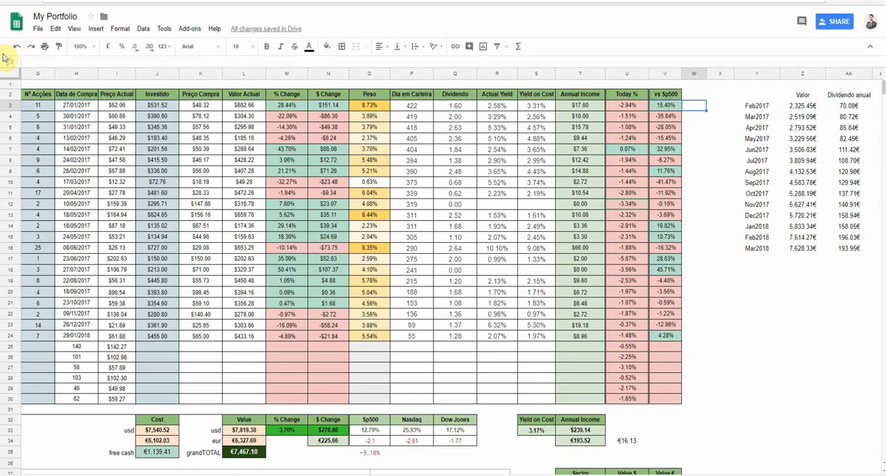
{"action": "type", "text": "=H3-($B$5/INDEX(GOOGLEFINANCE(\"spy\",\"close\",H3)+10,2,2)-1)"}
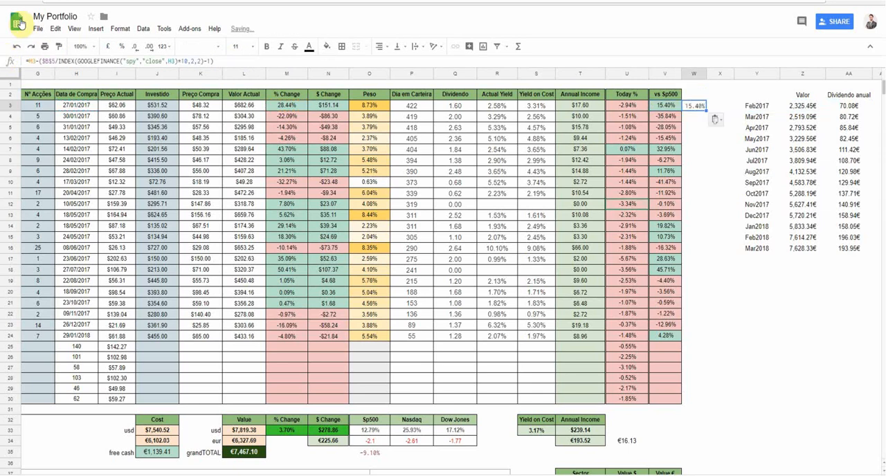
- In W3's formula, replace the ticker "spy" with ".inx" and remove the *10 multiplier
{"action": "left_click", "coordinate": [137, 62]}
{"action": "key", "text": "BackSpace"}
{"action": "key", "text": "BackSpace"}
{"action": "key", "text": "BackSpace"}
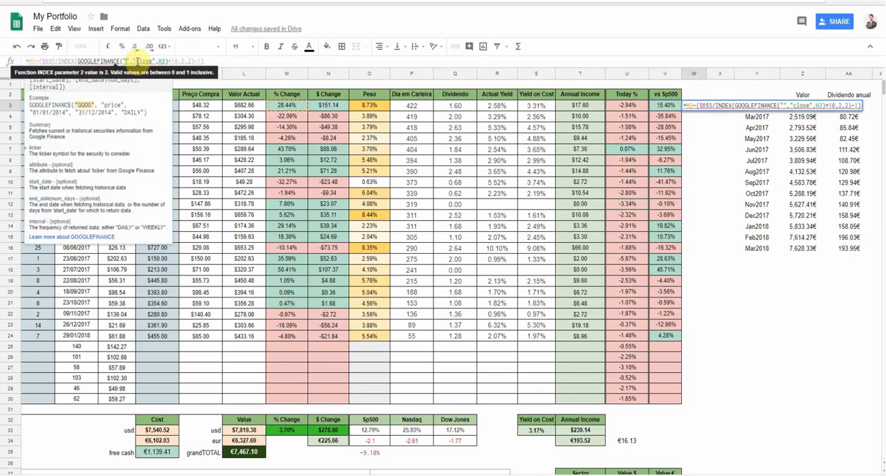
{"action": "type", "text": ".inx"}
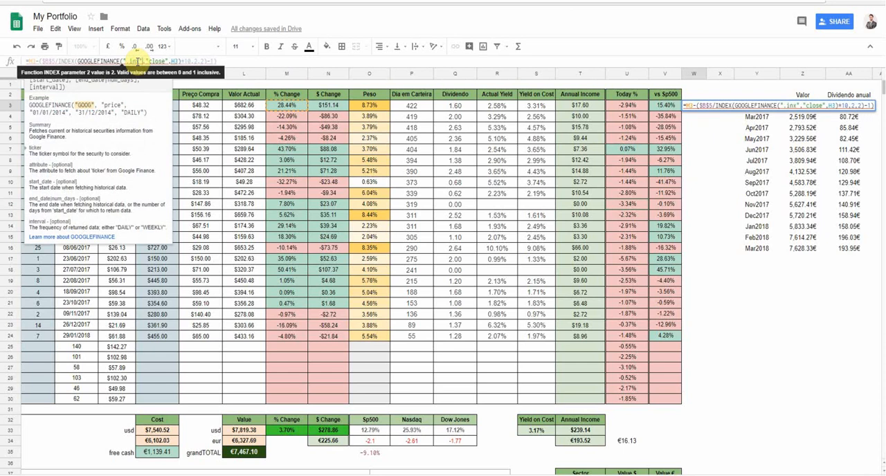
{"action": "key", "text": "Right"}
{"action": "key", "text": "Right"}
{"action": "key", "text": "Right"}
{"action": "key", "text": "Right"}
{"action": "key", "text": "Right"}
{"action": "key", "text": "Right"}
{"action": "key", "text": "Right"}
{"action": "key", "text": "Right"}
{"action": "key", "text": "Right"}
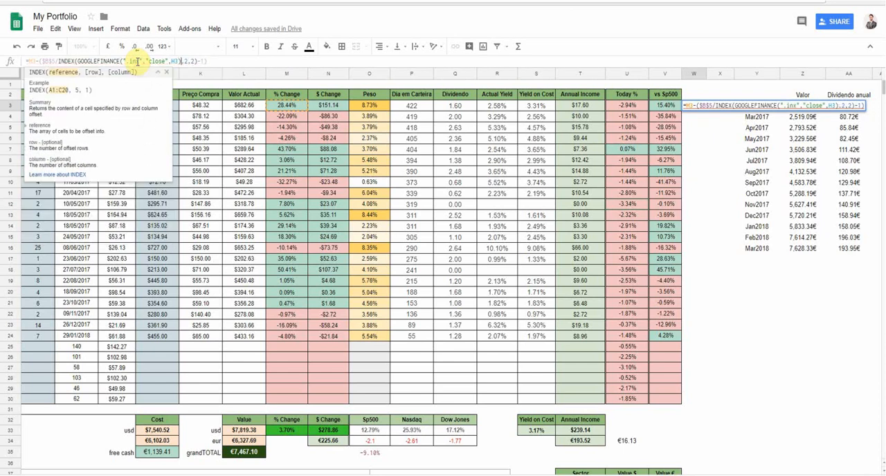
{"action": "key", "text": "Return"}
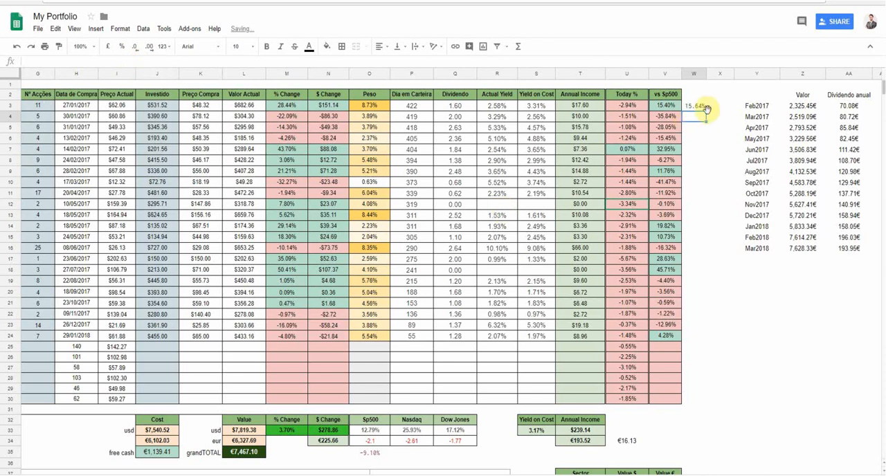
- Fill the ".inx" formula from W3 down column W to the Alaska Air row, W24
{"action": "left_click", "coordinate": [696, 105]}
{"action": "left_click", "coordinate": [697, 112]}
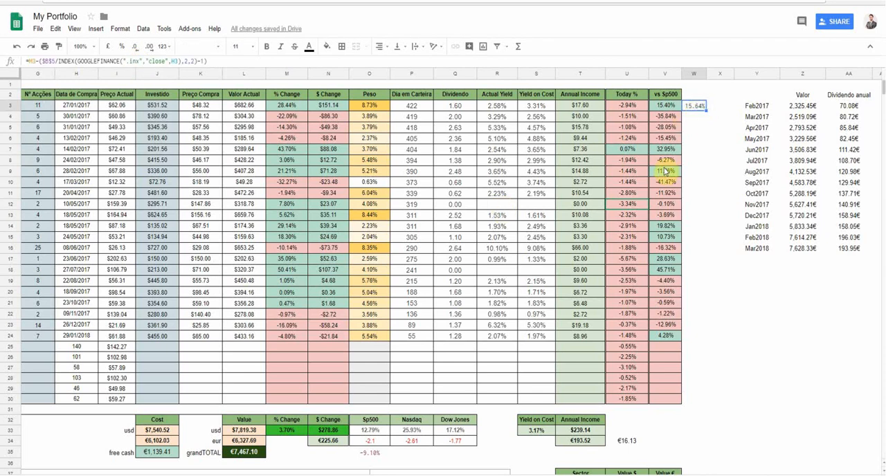
{"action": "scroll", "coordinate": [663, 176], "scroll_direction": "left", "scroll_amount": 3}
{"action": "scroll", "coordinate": [663, 177], "scroll_direction": "right", "scroll_amount": 1}
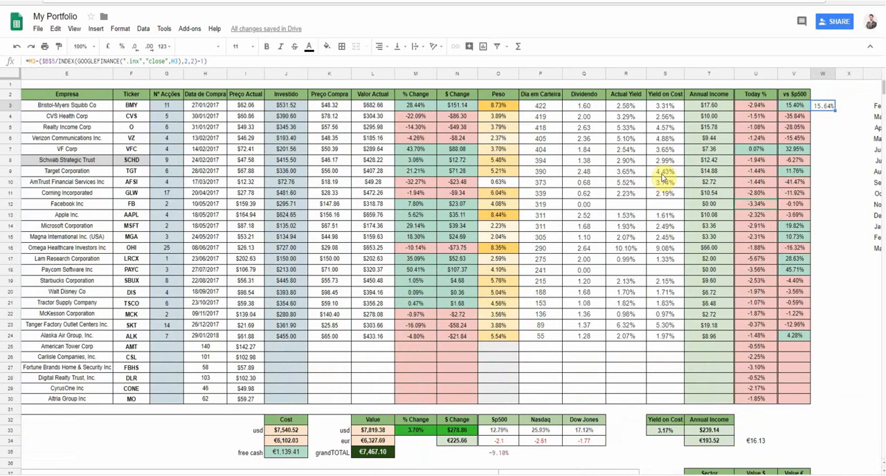
{"action": "left_click_drag", "start_coordinate": [834, 110], "coordinate": [822, 334]}
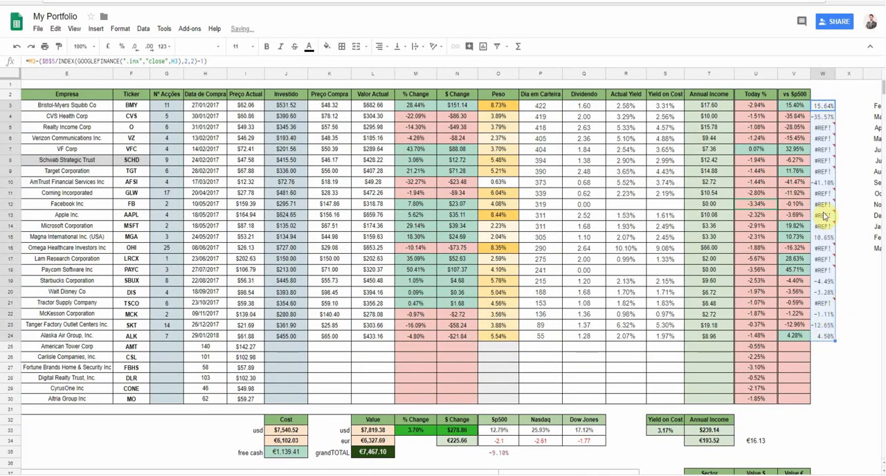
{"action": "left_click", "coordinate": [822, 131]}
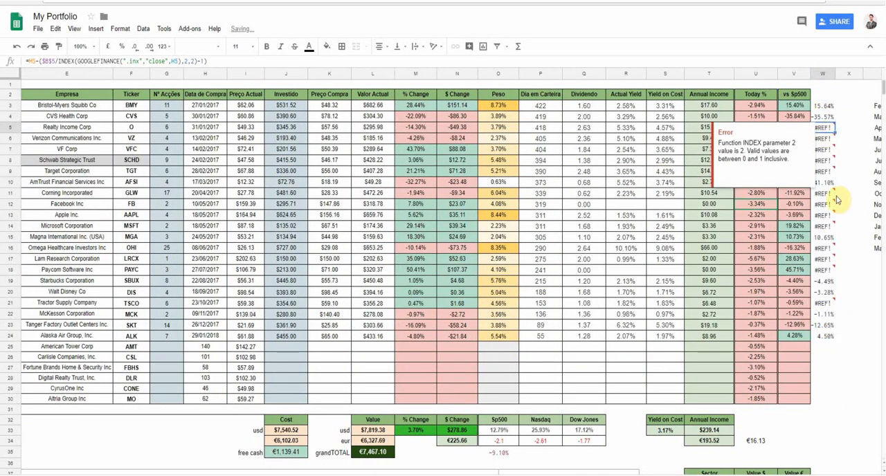
- Inspect the error details of the Verizon row's ".inx" formula in W6 and VF Corp's purchase date
{"action": "left_click", "coordinate": [824, 138]}
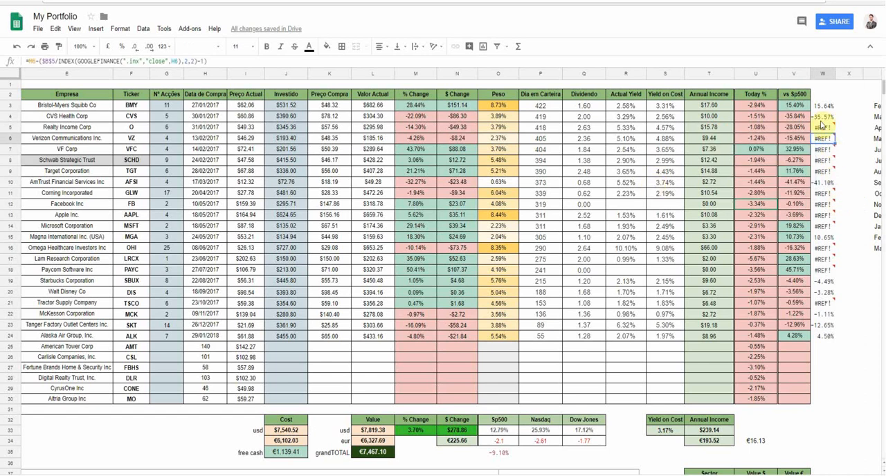
{"action": "mouse_move", "coordinate": [826, 142]}
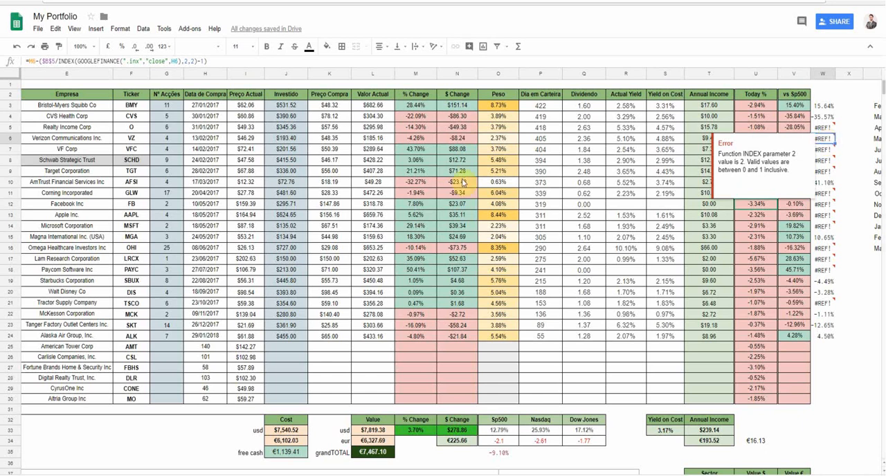
{"action": "left_click", "coordinate": [213, 151]}
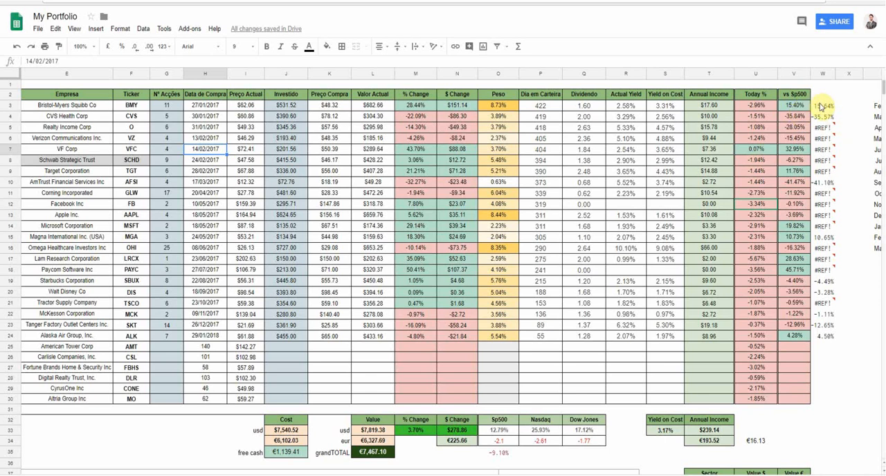
- Clear the ".inx" test formulas from column W, starting at W3 and covering all rows through Alaska Air
{"action": "left_click_drag", "start_coordinate": [820, 106], "coordinate": [833, 350]}
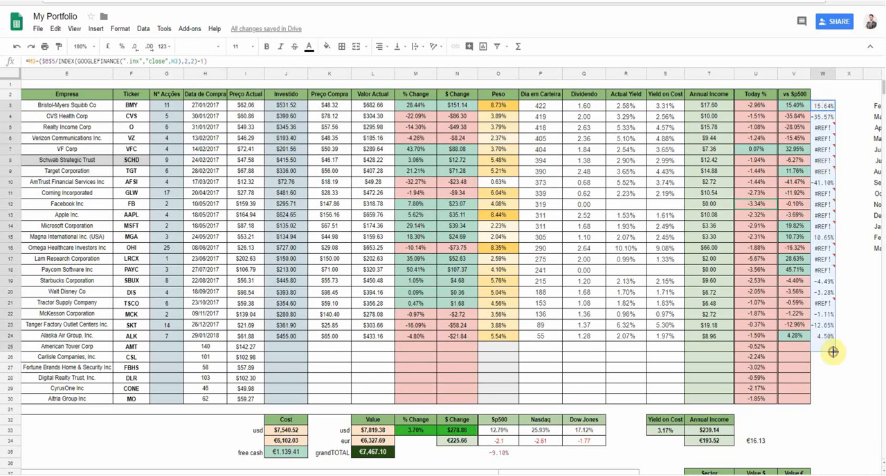
{"action": "key", "text": "Delete"}
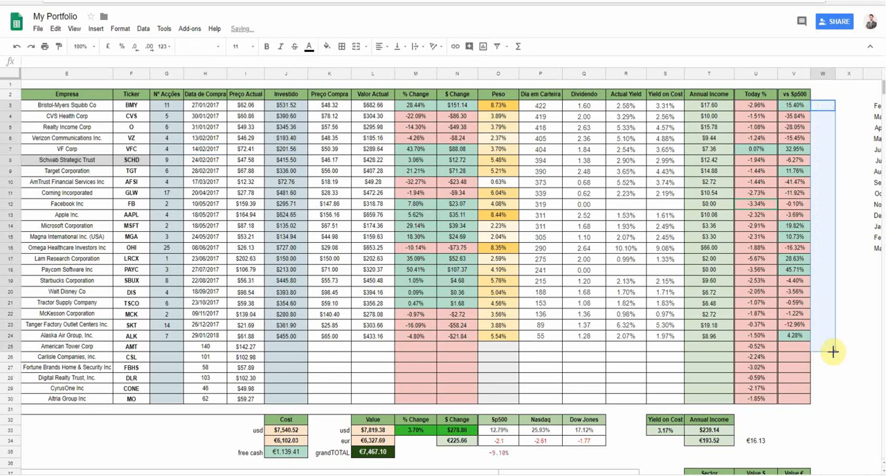
{"action": "left_click", "coordinate": [626, 359]}
{"action": "scroll", "coordinate": [540, 363], "scroll_direction": "left", "scroll_amount": 2}
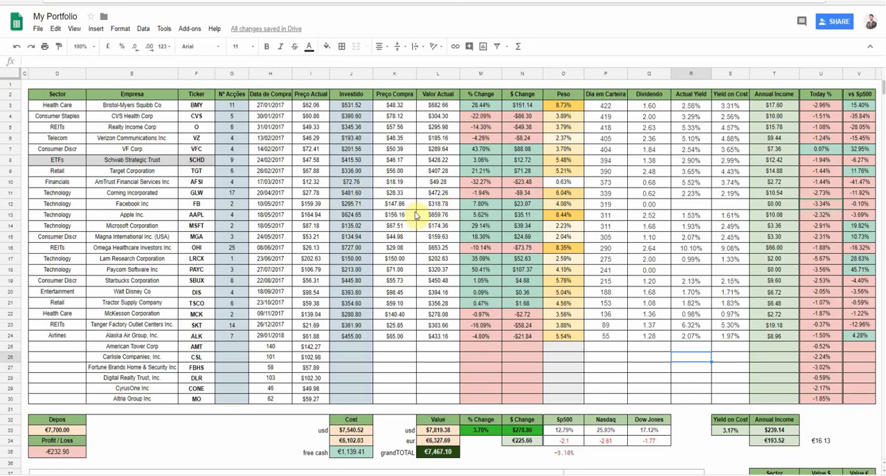
- Switch to the YouTube channel page, look over its videos and playlists, and open the Tutorials playlist
{"action": "left_click", "coordinate": [464, 1]}
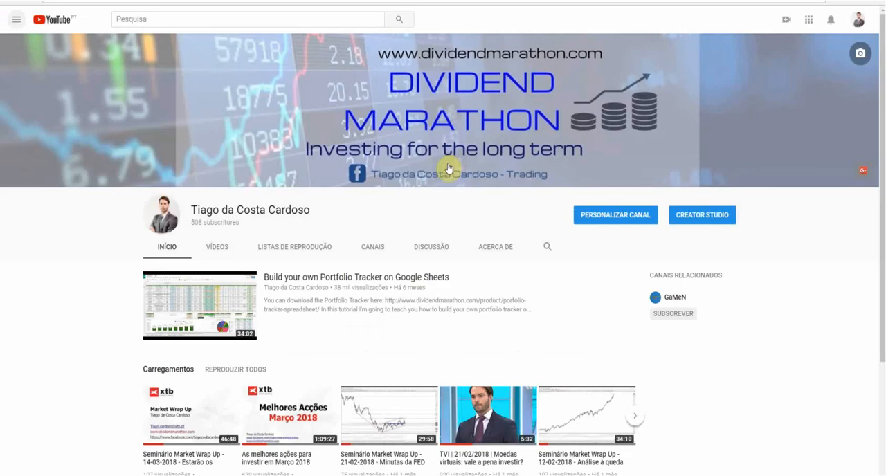
{"action": "scroll", "coordinate": [389, 326], "scroll_direction": "down", "scroll_amount": 1}
{"action": "scroll", "coordinate": [390, 326], "scroll_direction": "down", "scroll_amount": 1}
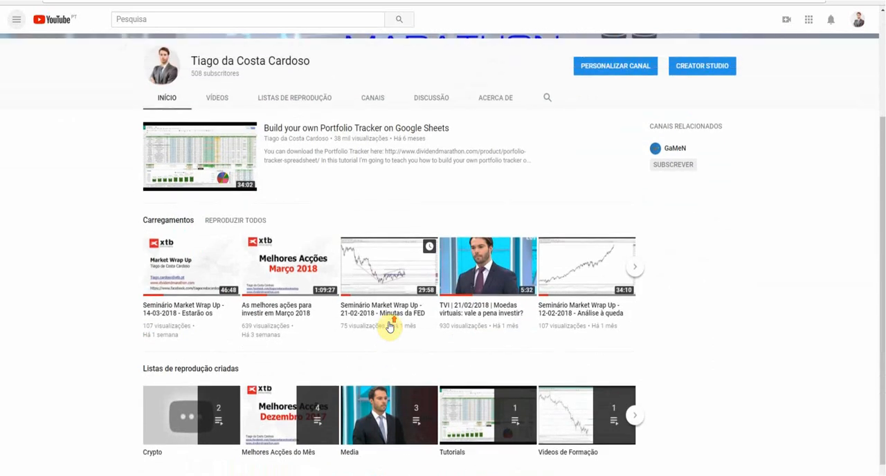
{"action": "scroll", "coordinate": [388, 326], "scroll_direction": "up", "scroll_amount": 2}
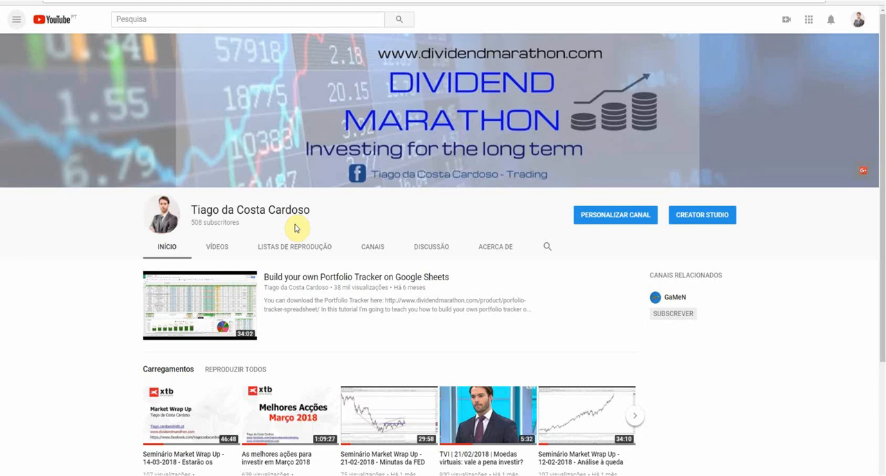
{"action": "left_click", "coordinate": [294, 247]}
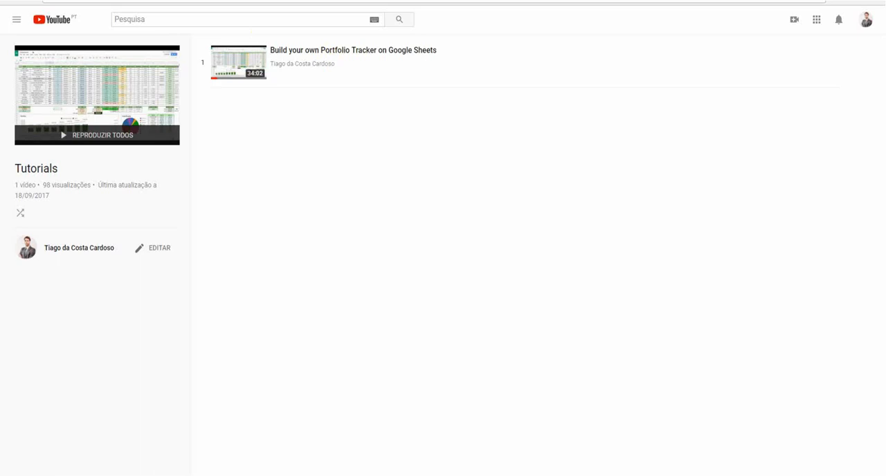
- Return to Google Sheets and look over the portfolio tracker template with the BMY and AAPL rows
{"action": "left_click", "coordinate": [101, 1]}
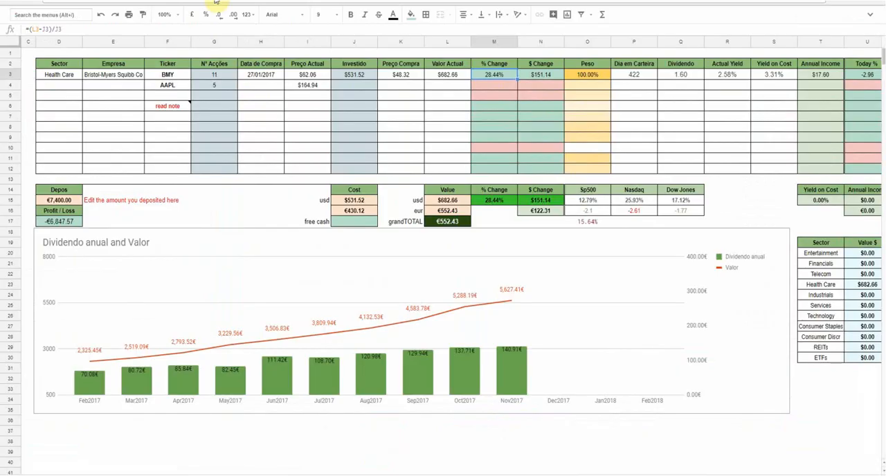
{"action": "scroll", "coordinate": [329, 412], "scroll_direction": "right", "scroll_amount": 3}
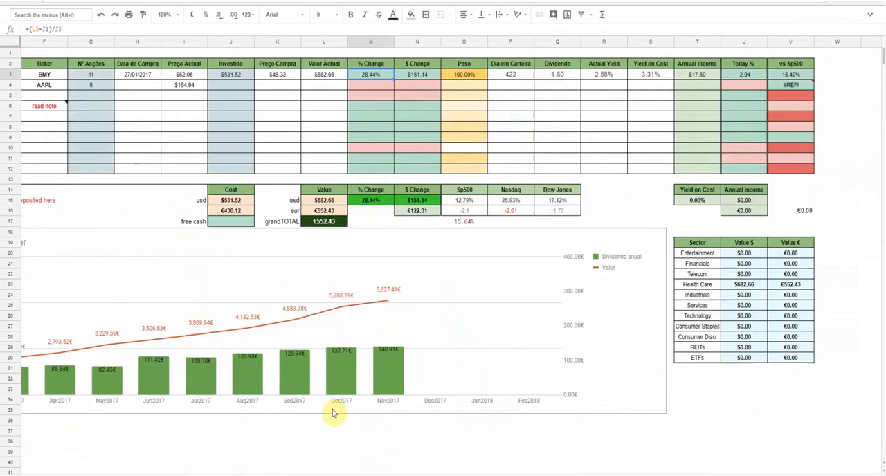
{"action": "scroll", "coordinate": [332, 413], "scroll_direction": "left", "scroll_amount": 2}
{"action": "scroll", "coordinate": [332, 413], "scroll_direction": "left", "scroll_amount": 2}
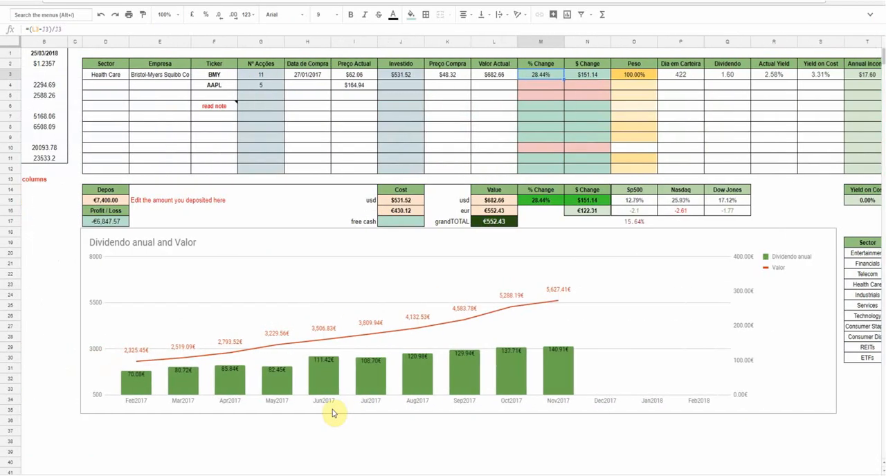
{"action": "scroll", "coordinate": [332, 413], "scroll_direction": "right", "scroll_amount": 1}
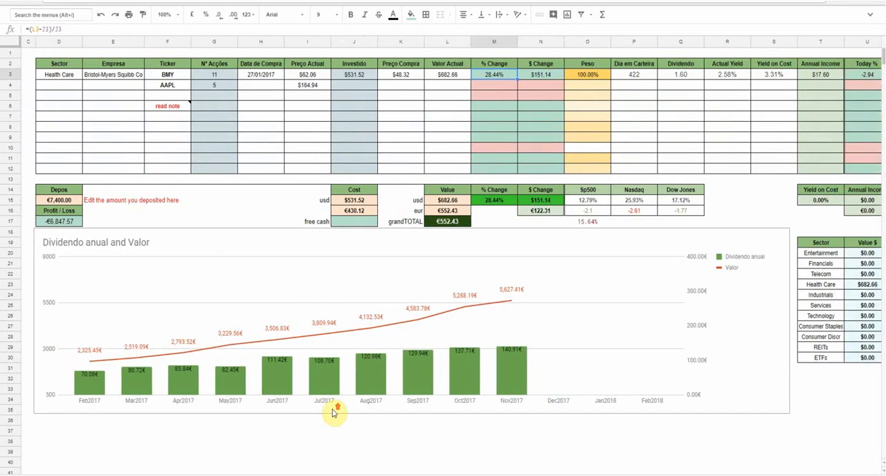
- Rename the "Nº Acções" column header in the template to "Stocks"
{"action": "left_click", "coordinate": [353, 161]}
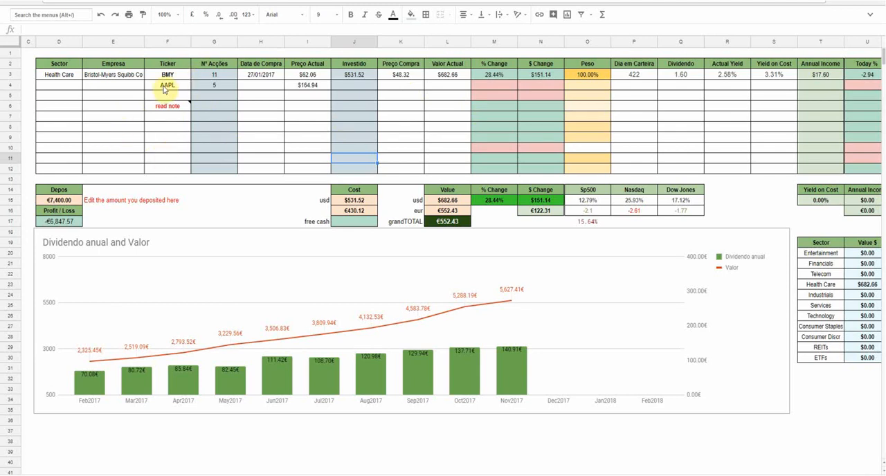
{"action": "left_click", "coordinate": [224, 67]}
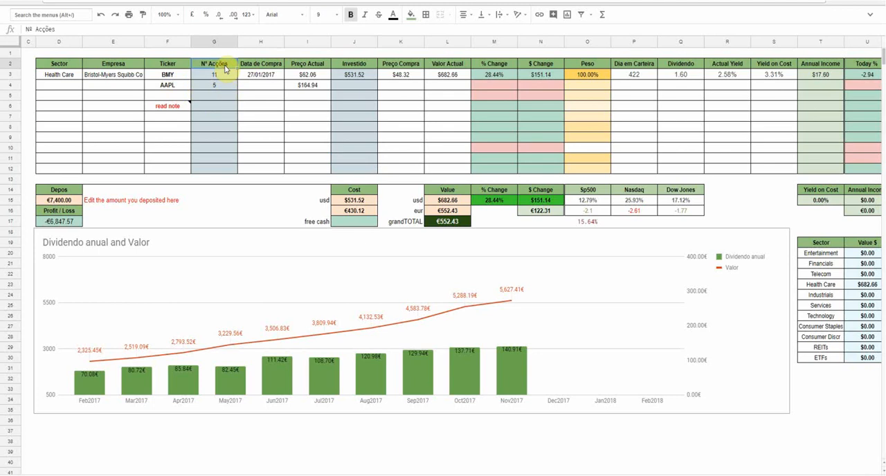
{"action": "type", "text": "Stocks"}
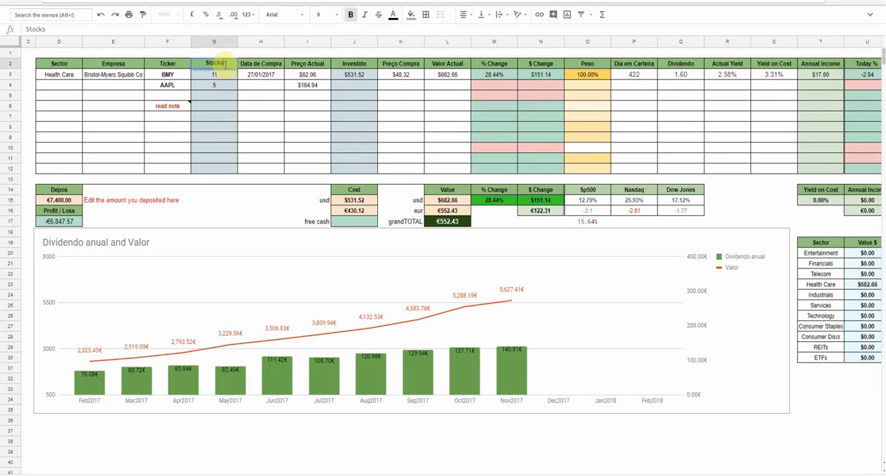
{"action": "key", "text": "Return"}
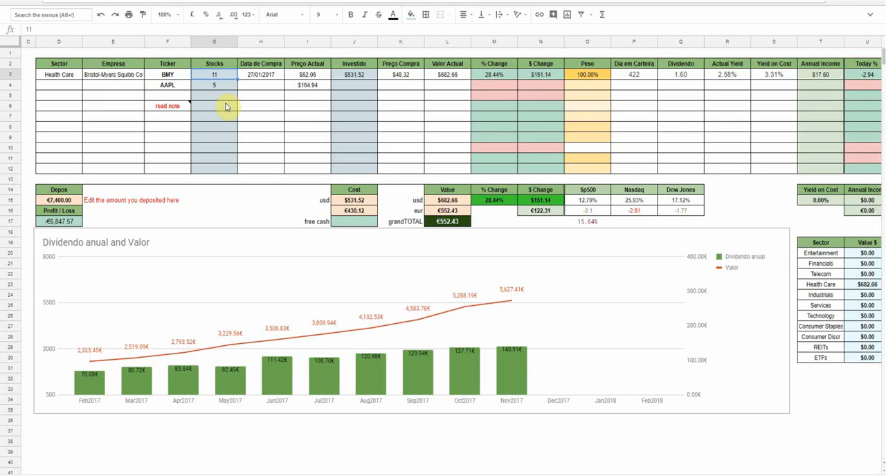
- Enter 23/03/2018 as the purchase date (Data de Compra) in the AAPL row
{"action": "left_click", "coordinate": [175, 86]}
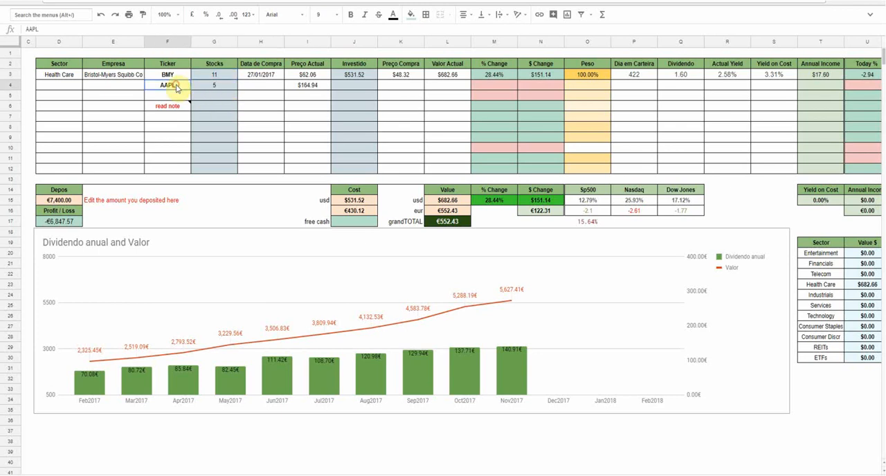
{"action": "left_click", "coordinate": [213, 89]}
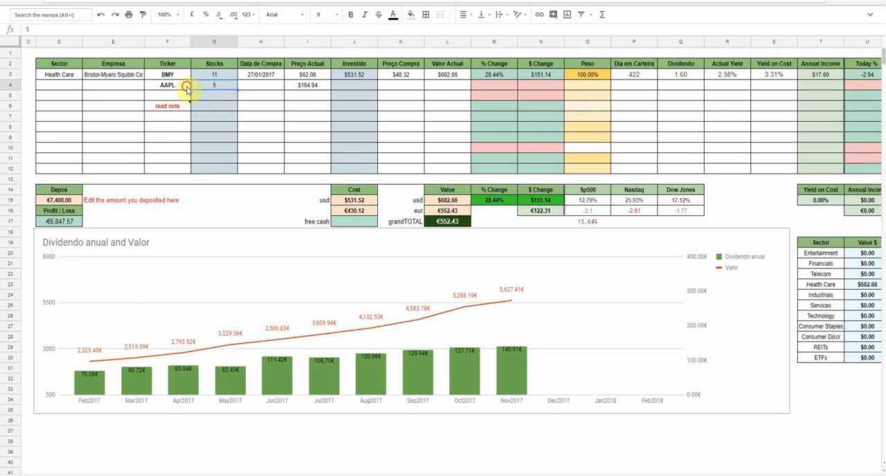
{"action": "left_click", "coordinate": [186, 88]}
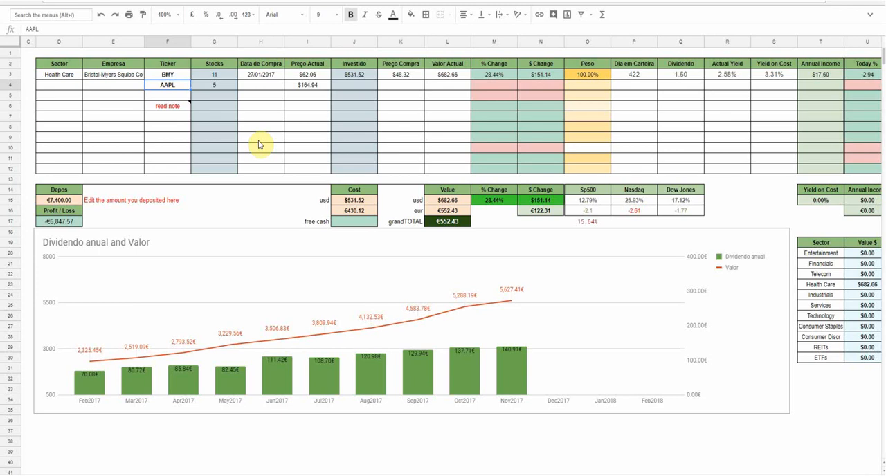
{"action": "left_click", "coordinate": [260, 76]}
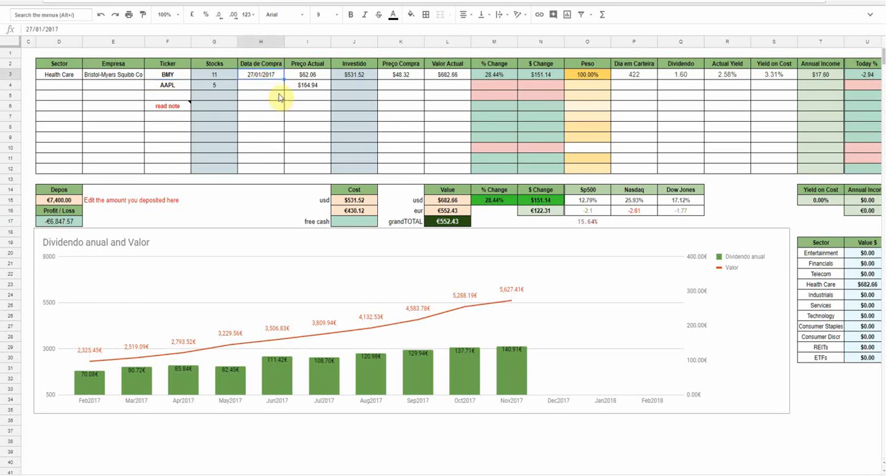
{"action": "left_click", "coordinate": [265, 86]}
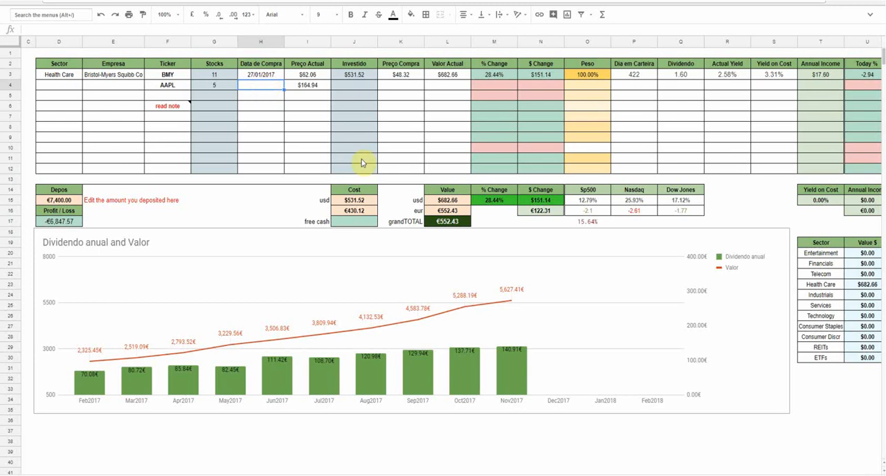
{"action": "type", "text": "23mar"}
{"action": "key", "text": "Return"}
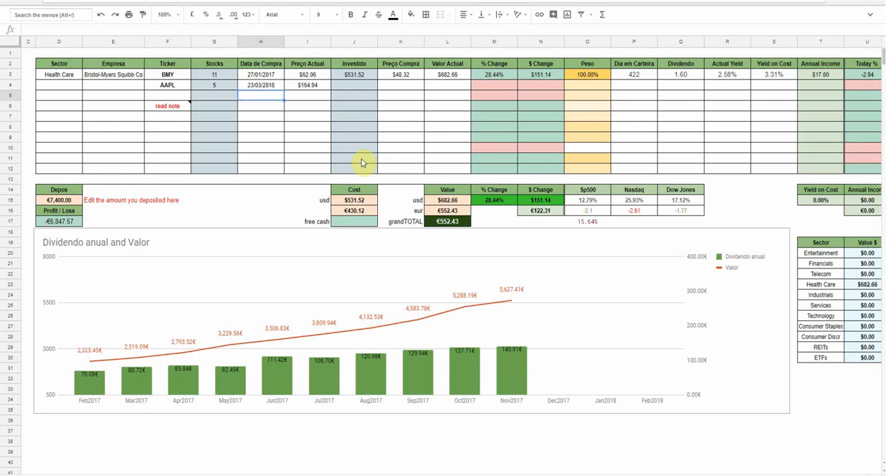
- Set the AAPL row's number of stocks to 1 and its invested amount (Investido) to 165
{"action": "left_click", "coordinate": [309, 84]}
{"action": "left_click", "coordinate": [349, 88]}
{"action": "left_click", "coordinate": [317, 87]}
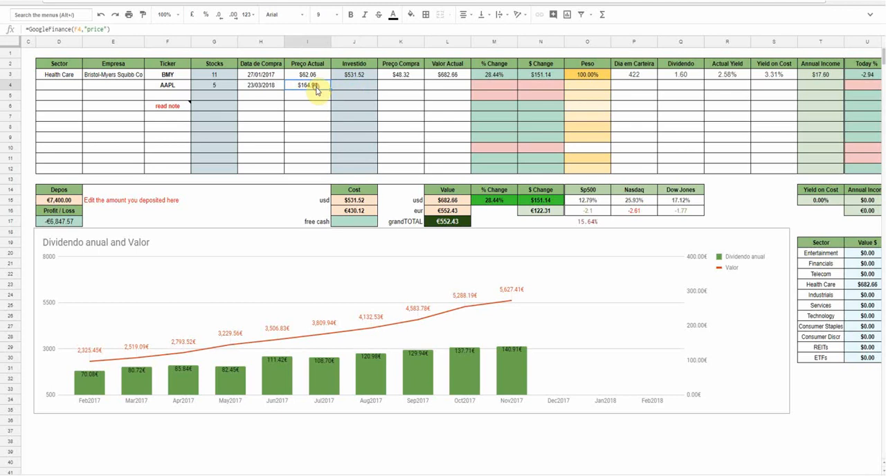
{"action": "left_click", "coordinate": [360, 86]}
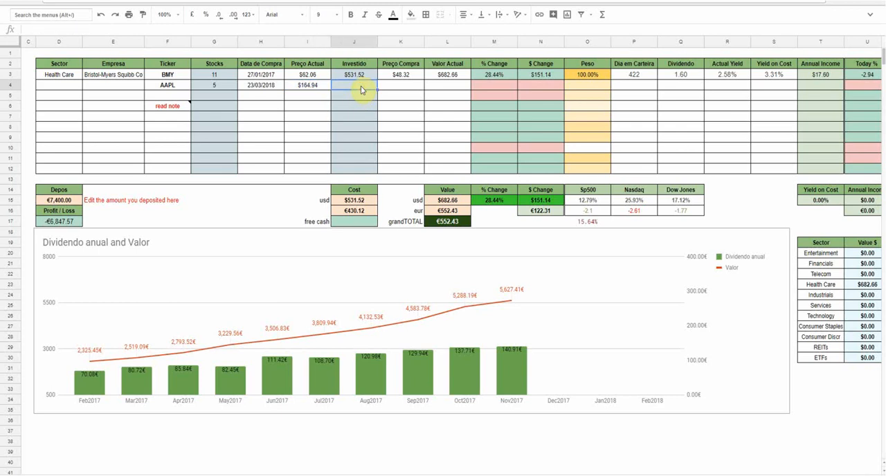
{"action": "left_click", "coordinate": [356, 75]}
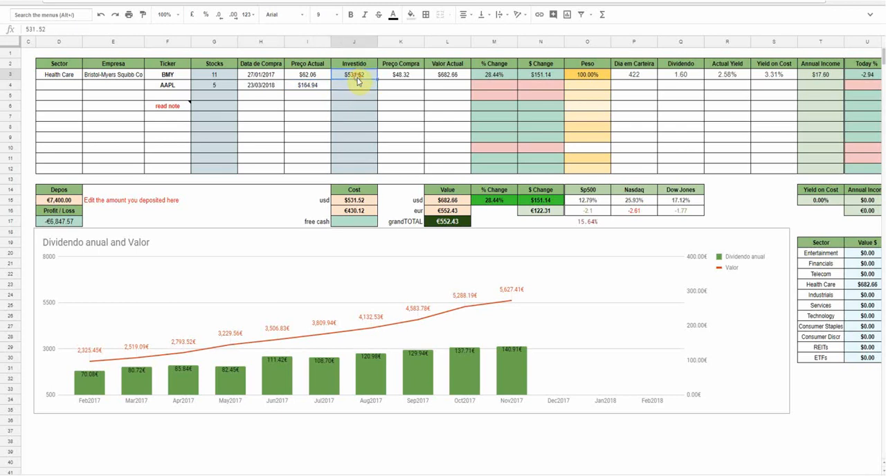
{"action": "left_click", "coordinate": [357, 90]}
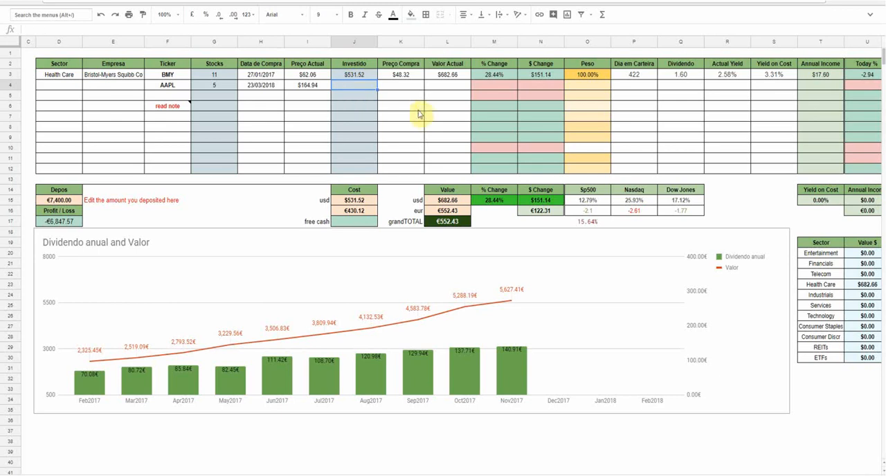
{"action": "left_click", "coordinate": [227, 84]}
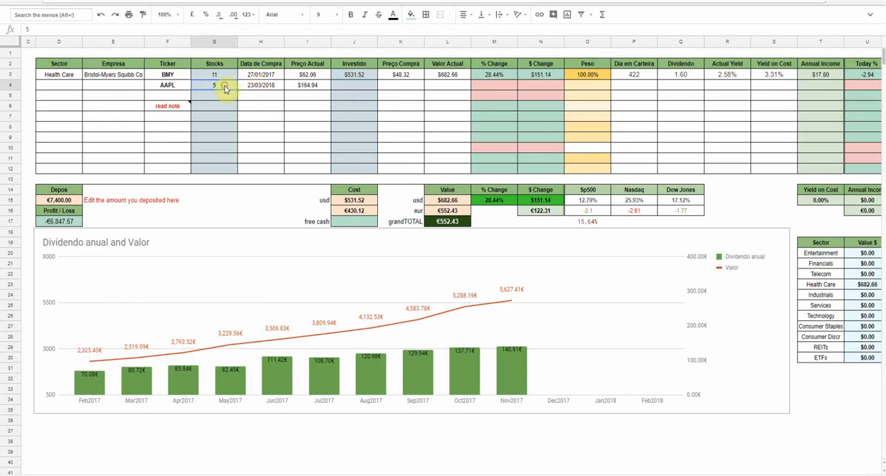
{"action": "type", "text": "1"}
{"action": "left_click", "coordinate": [343, 85]}
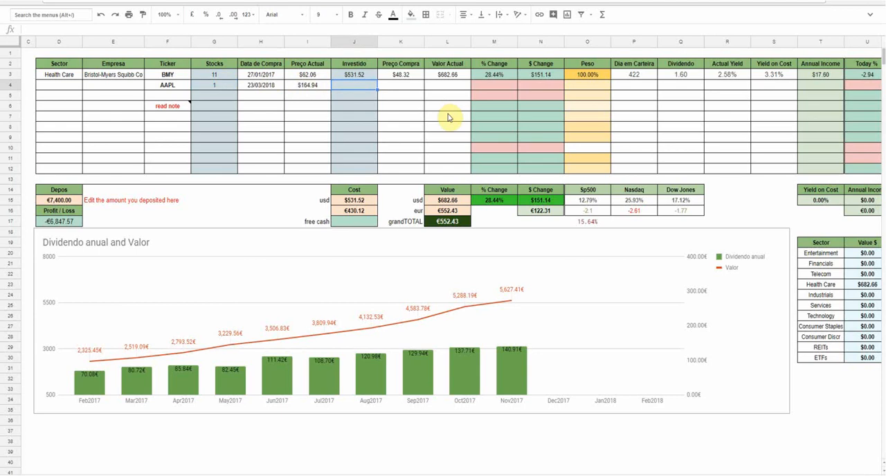
{"action": "type", "text": "165"}
{"action": "key", "text": "Return"}
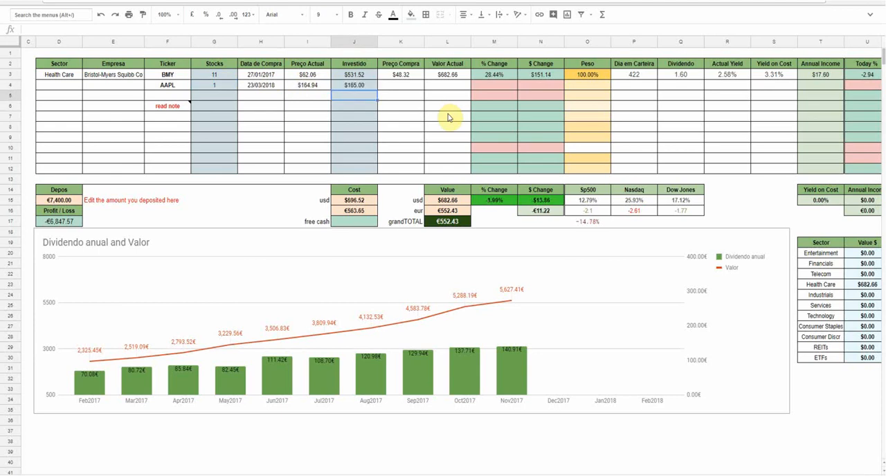
- Fill the Preço Compra and Empresa formulas from the Bristol-Myers Squibb row down into the AAPL row
{"action": "left_click", "coordinate": [408, 85]}
{"action": "left_click", "coordinate": [407, 74]}
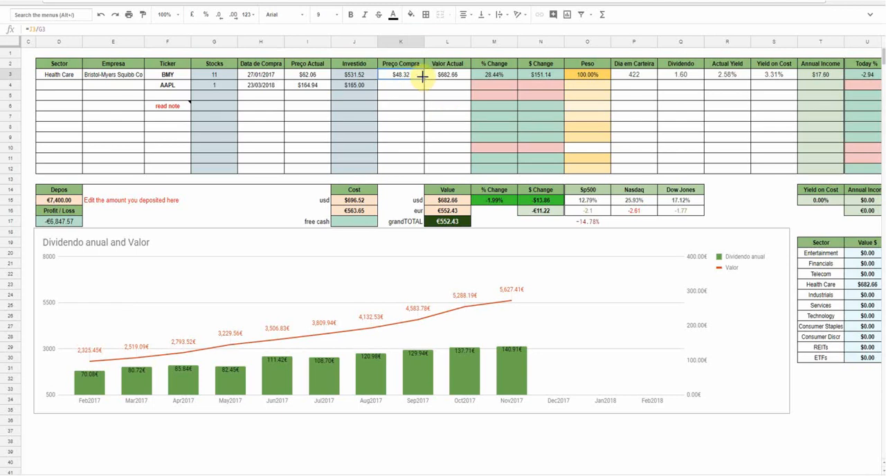
{"action": "left_click_drag", "start_coordinate": [424, 79], "coordinate": [424, 89]}
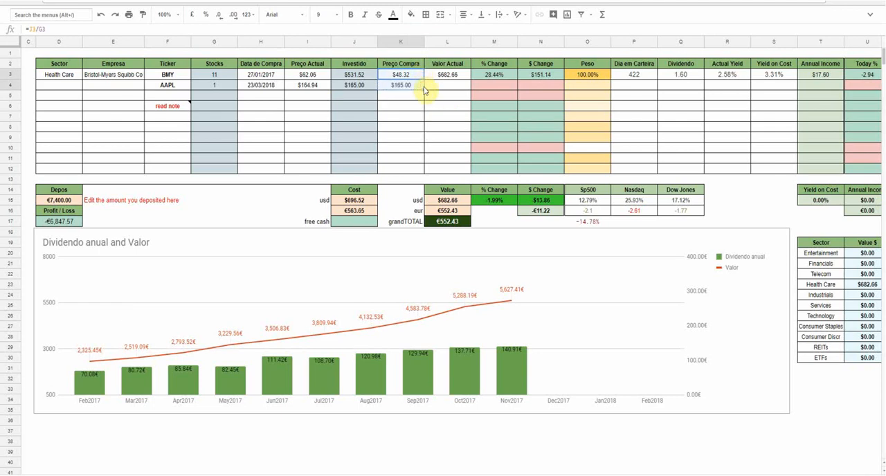
{"action": "left_click", "coordinate": [121, 81]}
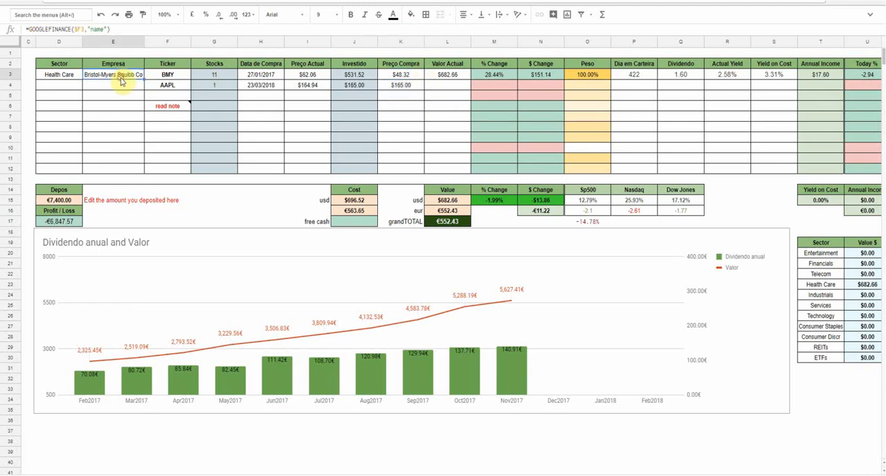
{"action": "left_click_drag", "start_coordinate": [142, 79], "coordinate": [143, 98]}
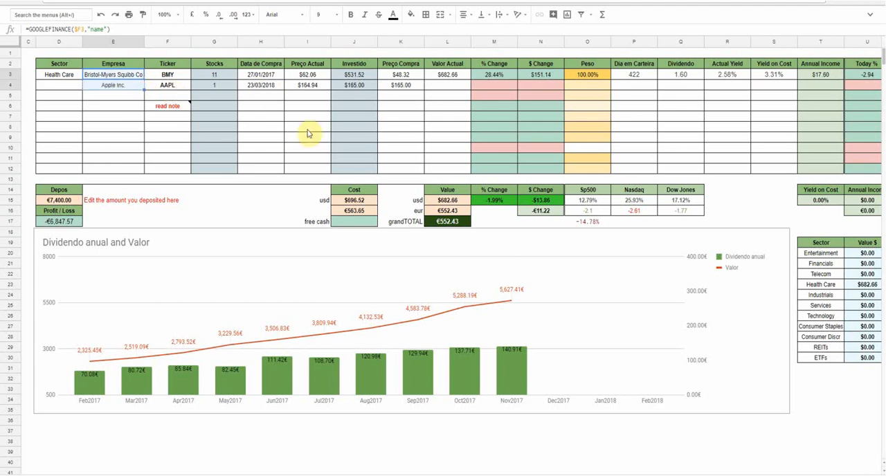
- Fill the Valor Actual, % Change, $ Change and Peso formulas from the BMY row down into the AAPL row
{"action": "left_click", "coordinate": [463, 77]}
{"action": "left_click_drag", "start_coordinate": [468, 80], "coordinate": [469, 91]}
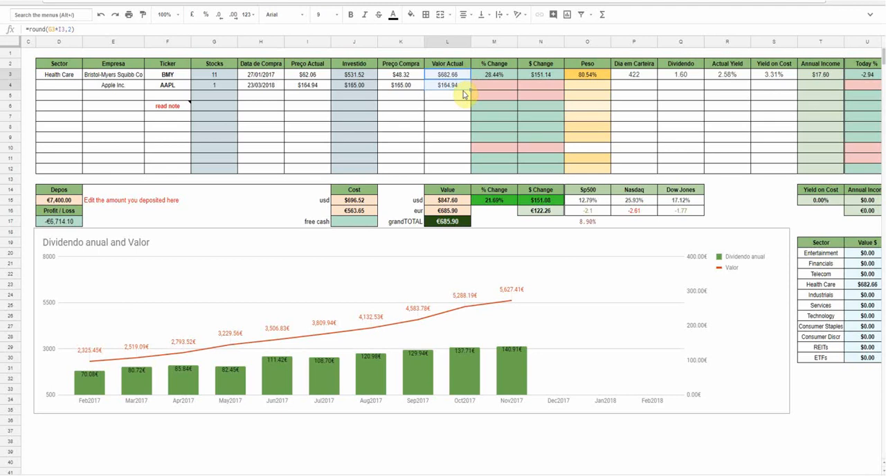
{"action": "left_click", "coordinate": [501, 81]}
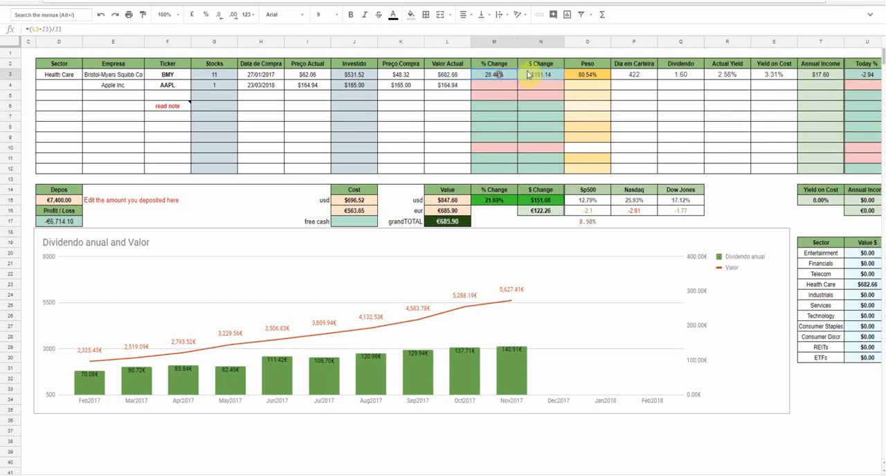
{"action": "left_click_drag", "start_coordinate": [564, 79], "coordinate": [563, 89]}
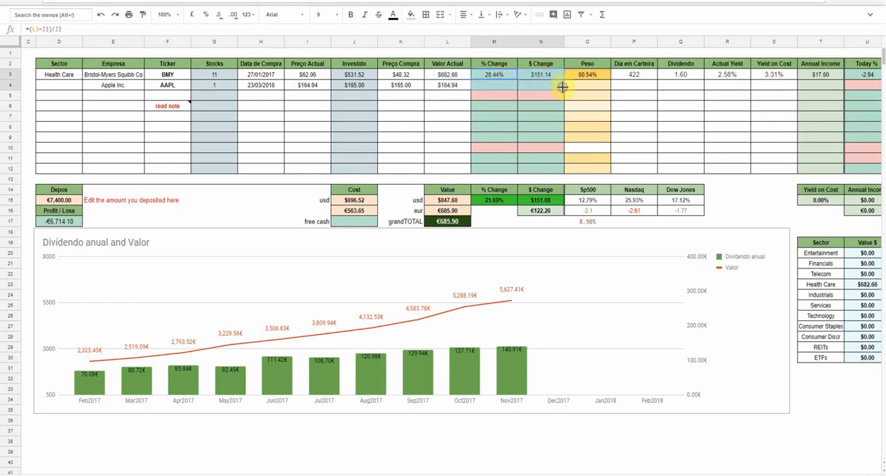
{"action": "left_click", "coordinate": [606, 132]}
{"action": "left_click", "coordinate": [590, 73]}
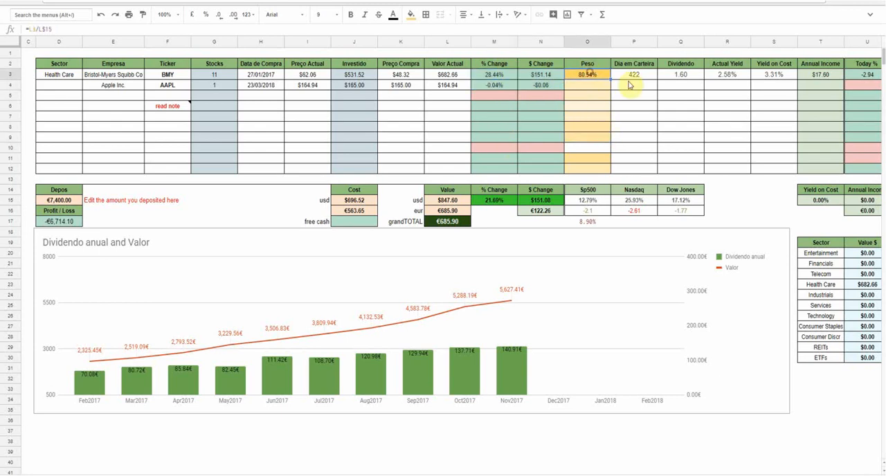
{"action": "left_click_drag", "start_coordinate": [609, 79], "coordinate": [609, 88]}
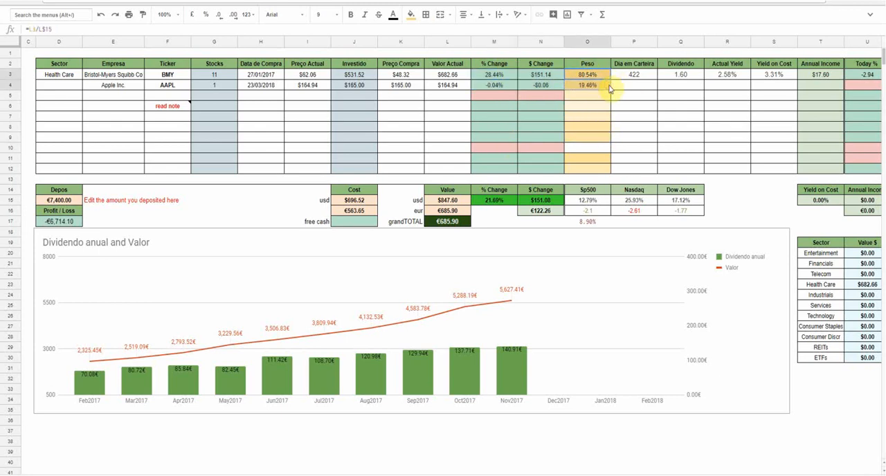
- Rename the "Peso" column header to "Weight"
{"action": "left_click", "coordinate": [591, 64]}
{"action": "type", "text": "W"}
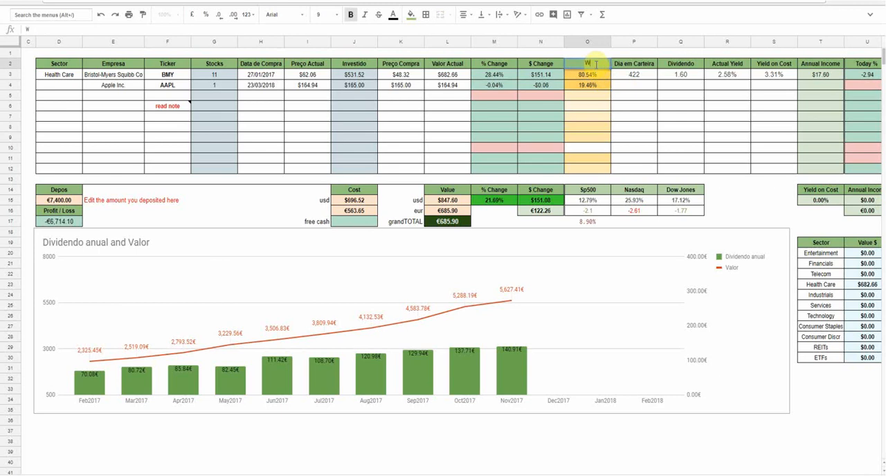
{"action": "type", "text": "eight"}
{"action": "key", "text": "Return"}
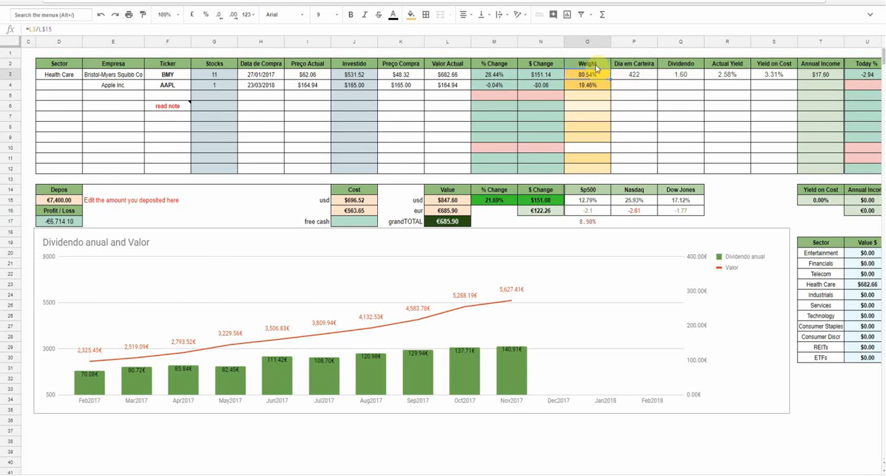
- Check the BMY row's Dia em Carteira formula and fill it down into the AAPL row
{"action": "left_click", "coordinate": [632, 76]}
{"action": "double_click", "coordinate": [632, 77]}
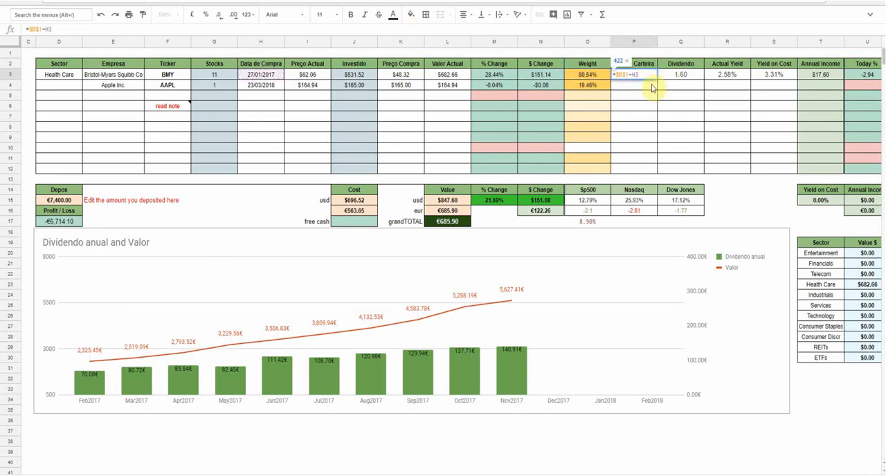
{"action": "key", "text": "Escape"}
{"action": "left_click_drag", "start_coordinate": [655, 79], "coordinate": [657, 87]}
{"action": "left_click", "coordinate": [674, 88]}
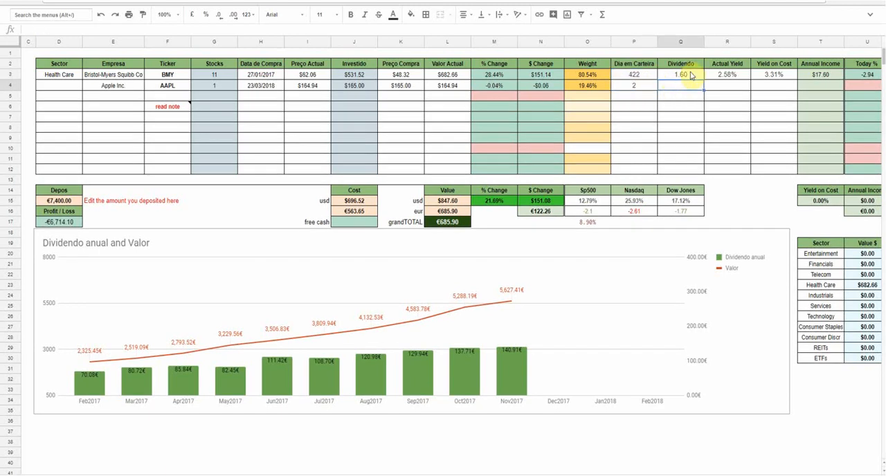
{"action": "left_click", "coordinate": [687, 88]}
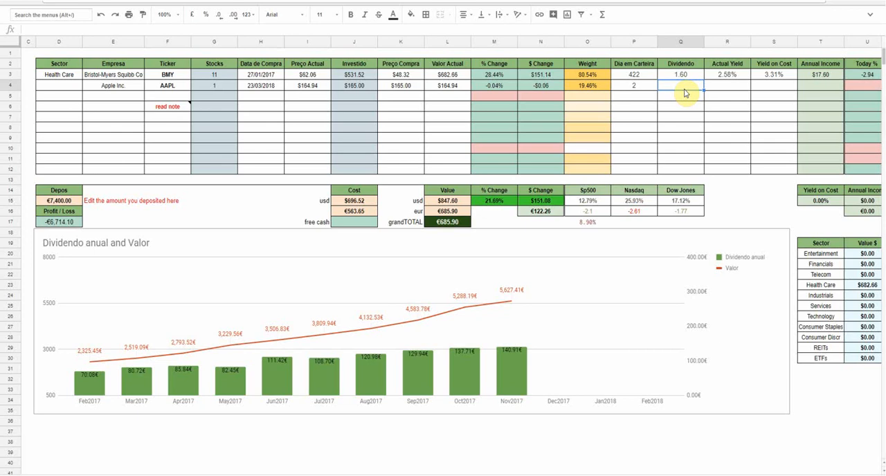
- Fill the Actual Yield and Yield on Cost formulas from the BMY row down into the AAPL row
{"action": "left_click", "coordinate": [727, 76]}
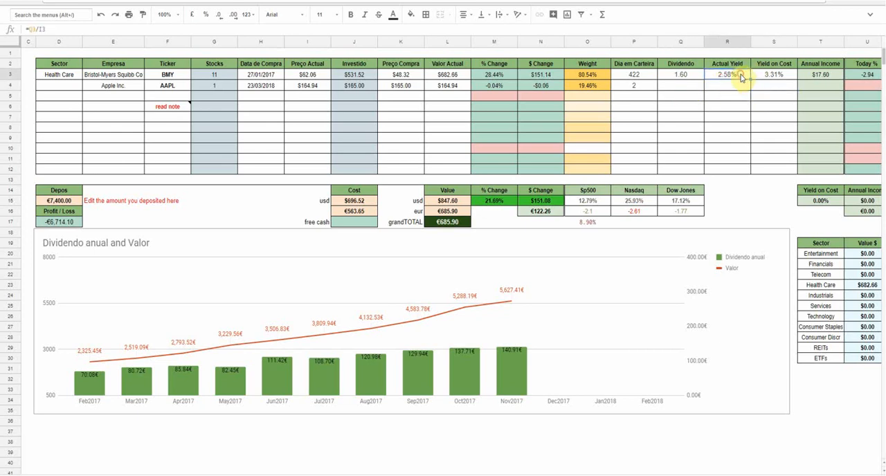
{"action": "left_click_drag", "start_coordinate": [750, 80], "coordinate": [796, 92]}
{"action": "left_click", "coordinate": [768, 75]}
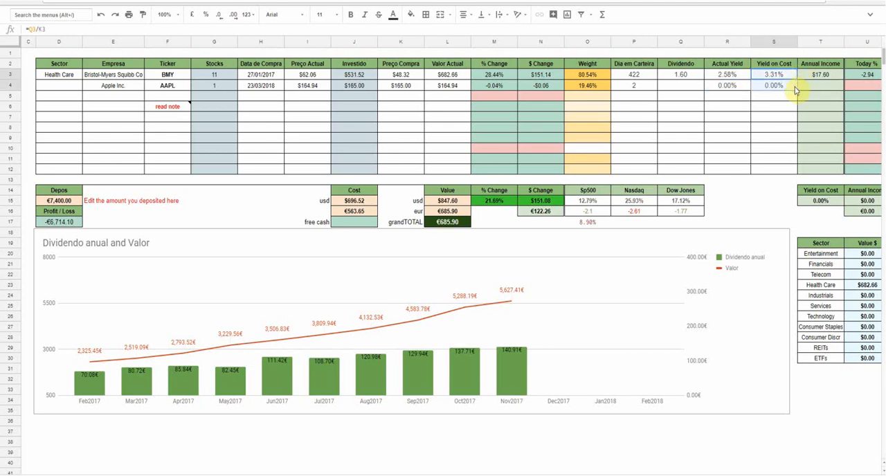
- Set the AAPL row's dividend (Dividendo) to 1.4
{"action": "left_click", "coordinate": [682, 90]}
{"action": "type", "text": "1.4"}
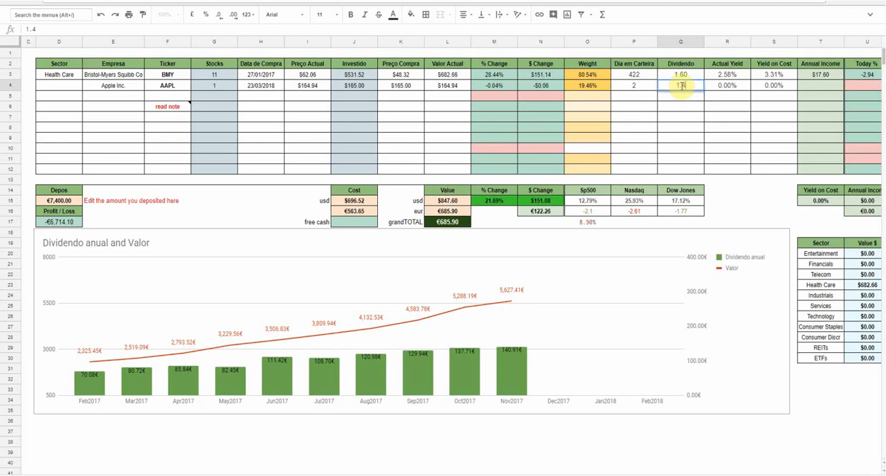
{"action": "key", "text": "Return"}
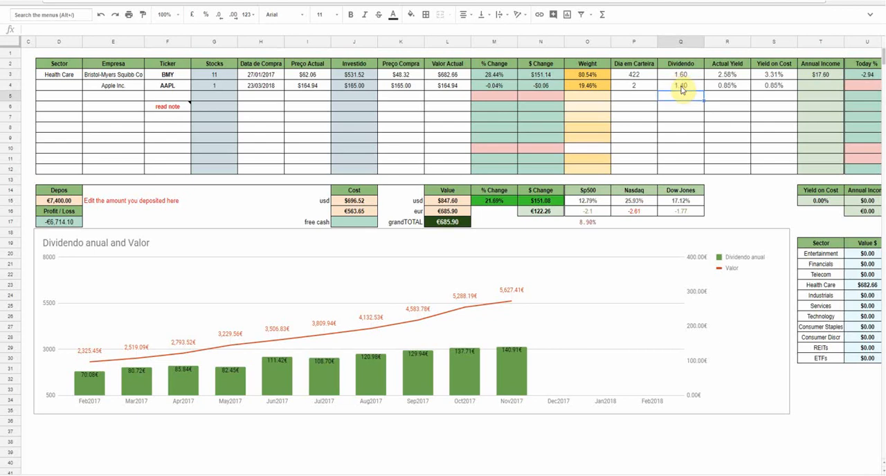
{"action": "left_click", "coordinate": [682, 87]}
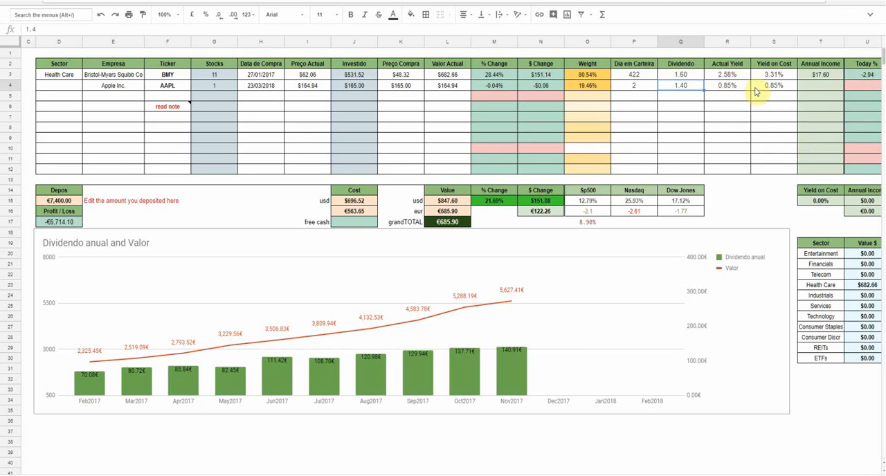
- Fill the Annual Income, Today % and vs Sp500 formulas from the BMY row down into the AAPL row
{"action": "left_click", "coordinate": [821, 74]}
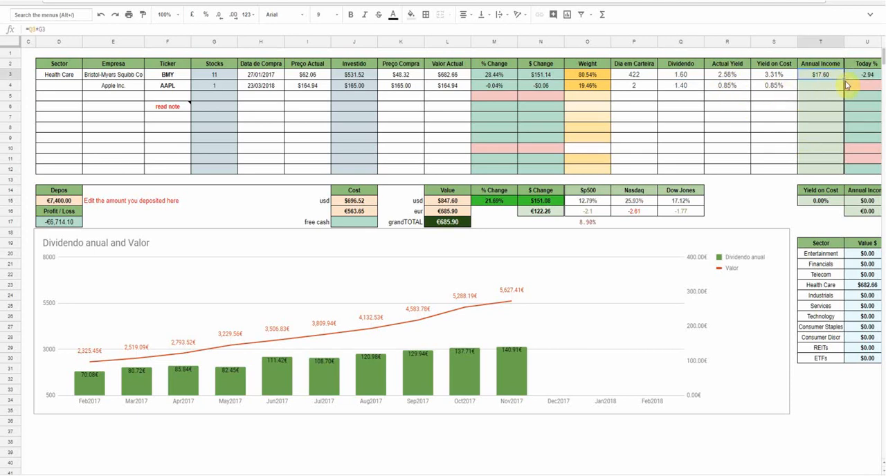
{"action": "left_click_drag", "start_coordinate": [843, 81], "coordinate": [652, 83]}
{"action": "left_click", "coordinate": [650, 76]}
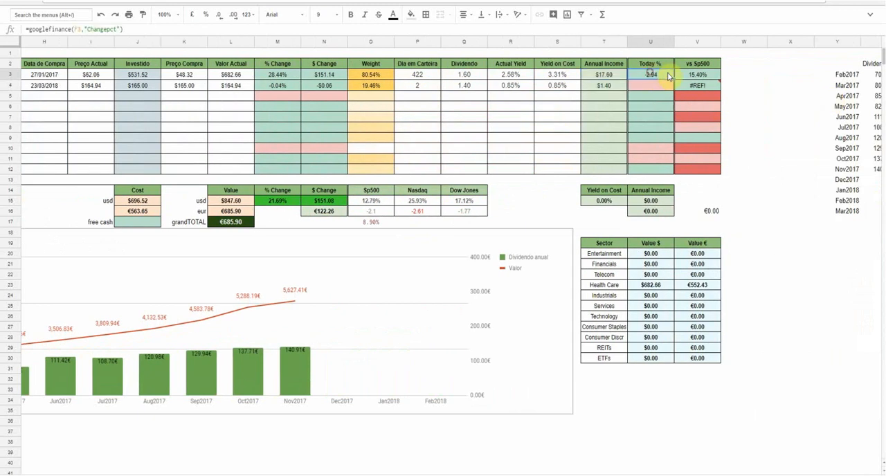
{"action": "left_click", "coordinate": [707, 76]}
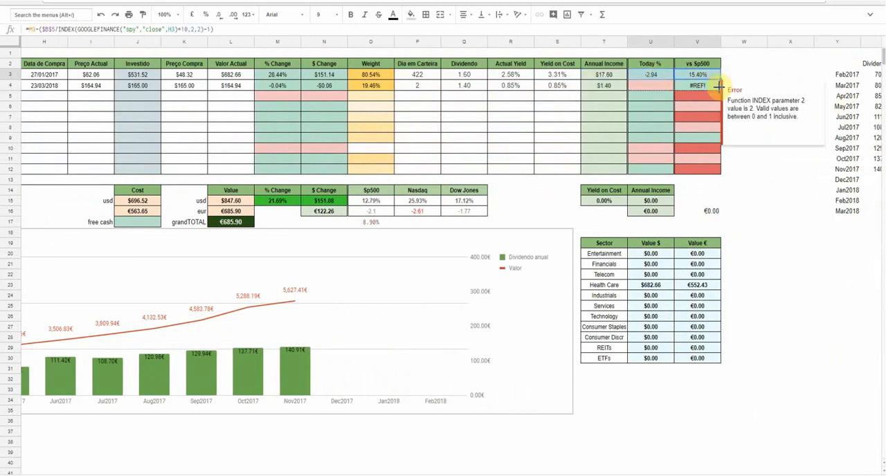
{"action": "left_click_drag", "start_coordinate": [720, 81], "coordinate": [709, 92]}
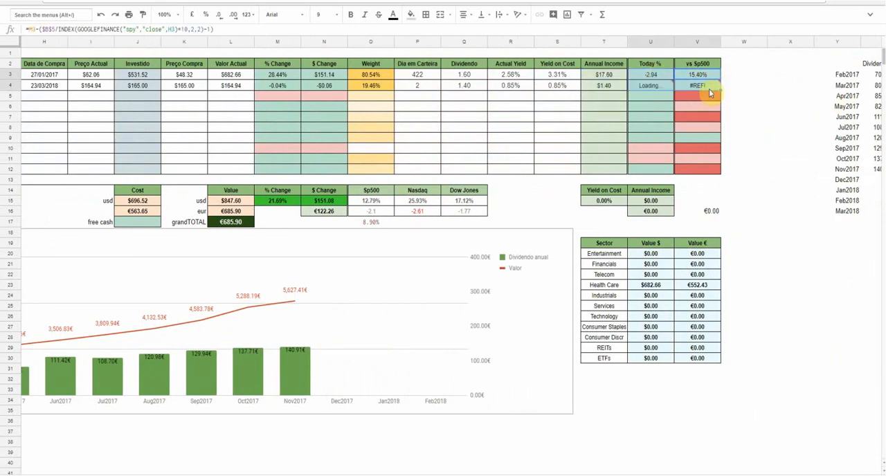
{"action": "left_click", "coordinate": [644, 98]}
- Append /100 to the GOOGLEFINANCE "Changepct" formula in the BMY row's Today % cell
{"action": "left_click", "coordinate": [662, 74]}
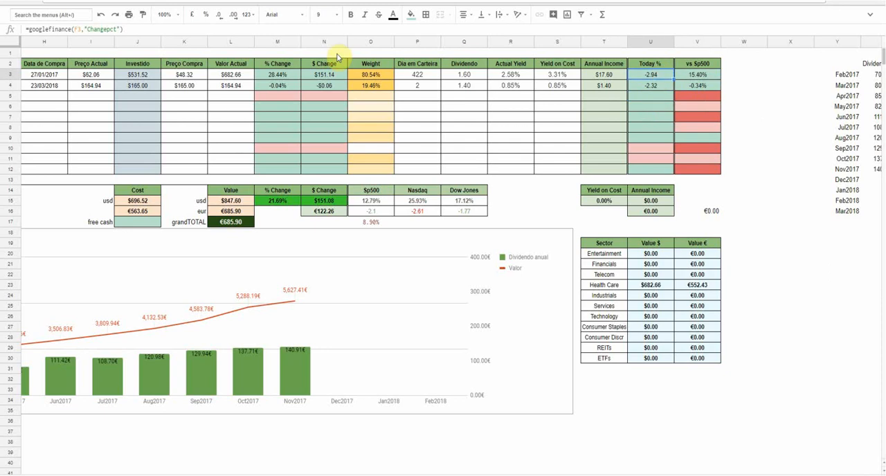
{"action": "left_click", "coordinate": [184, 29]}
{"action": "type", "text": "/100"}
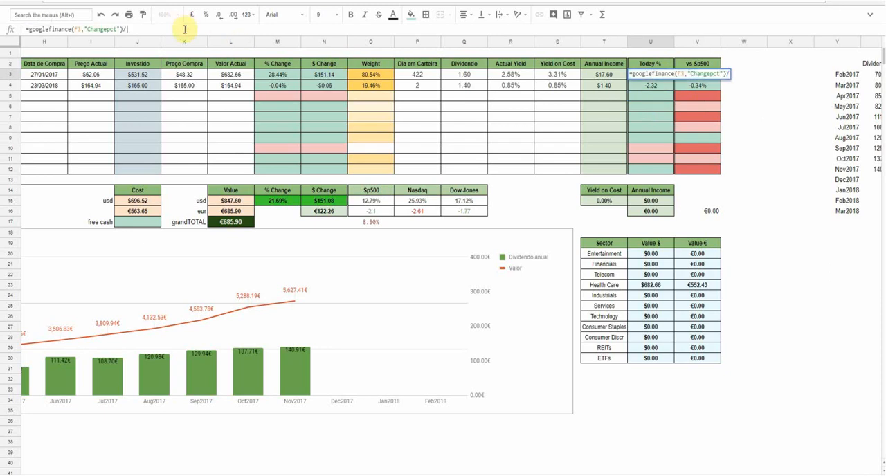
{"action": "key", "text": "Return"}
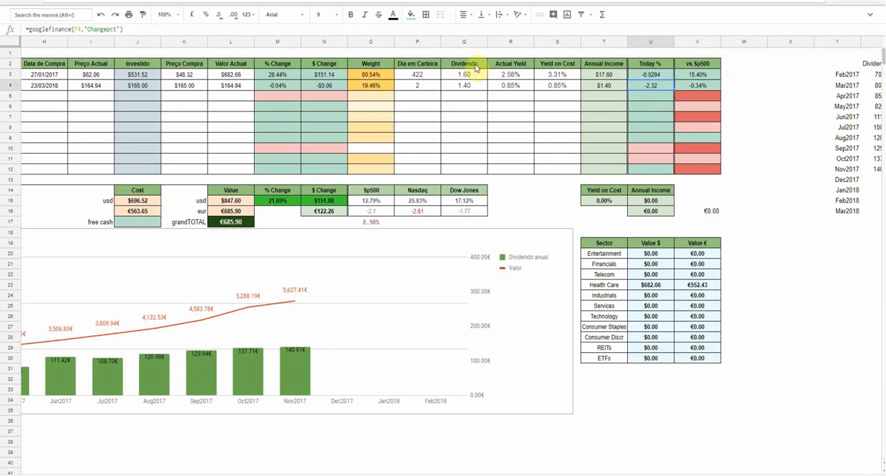
- Format the Today % values as percentages and fill the BMY row's Today % formula down into the AAPL row
{"action": "left_click", "coordinate": [658, 76]}
{"action": "left_click_drag", "start_coordinate": [661, 93], "coordinate": [658, 165]}
{"action": "left_click", "coordinate": [207, 15]}
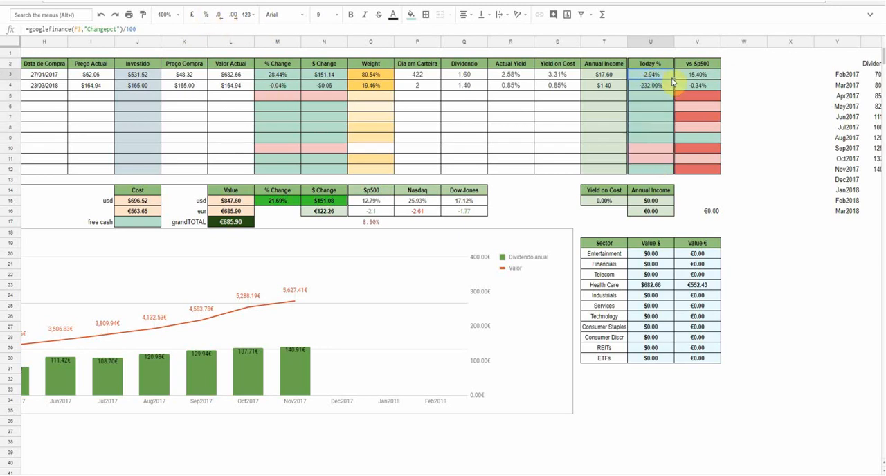
{"action": "left_click_drag", "start_coordinate": [672, 80], "coordinate": [671, 86]}
{"action": "scroll", "coordinate": [641, 113], "scroll_direction": "left", "scroll_amount": 5}
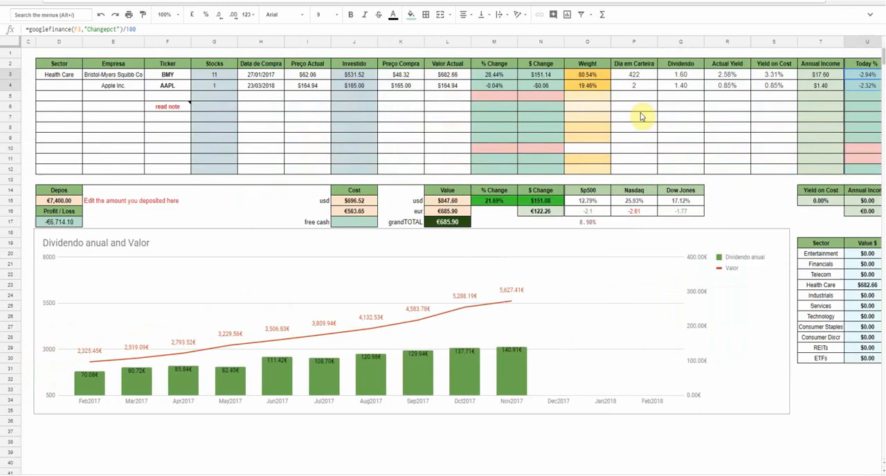
{"action": "scroll", "coordinate": [640, 113], "scroll_direction": "right", "scroll_amount": 3}
{"action": "left_click", "coordinate": [640, 114]}
{"action": "scroll", "coordinate": [640, 112], "scroll_direction": "left", "scroll_amount": 3}
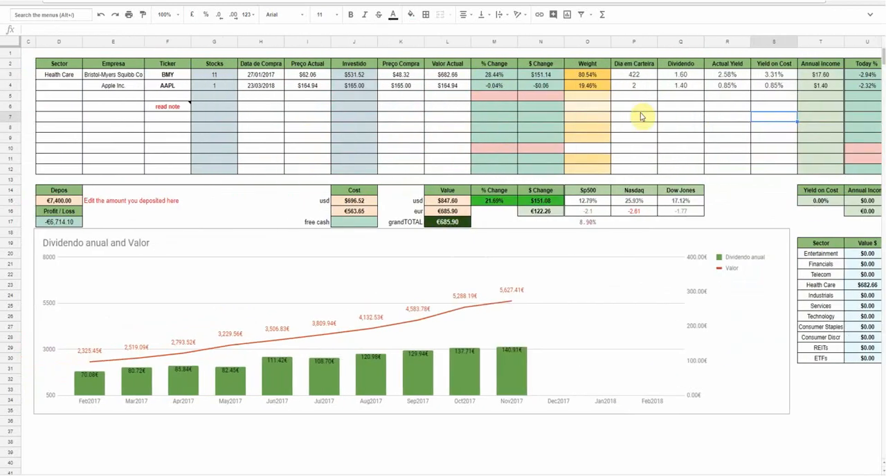